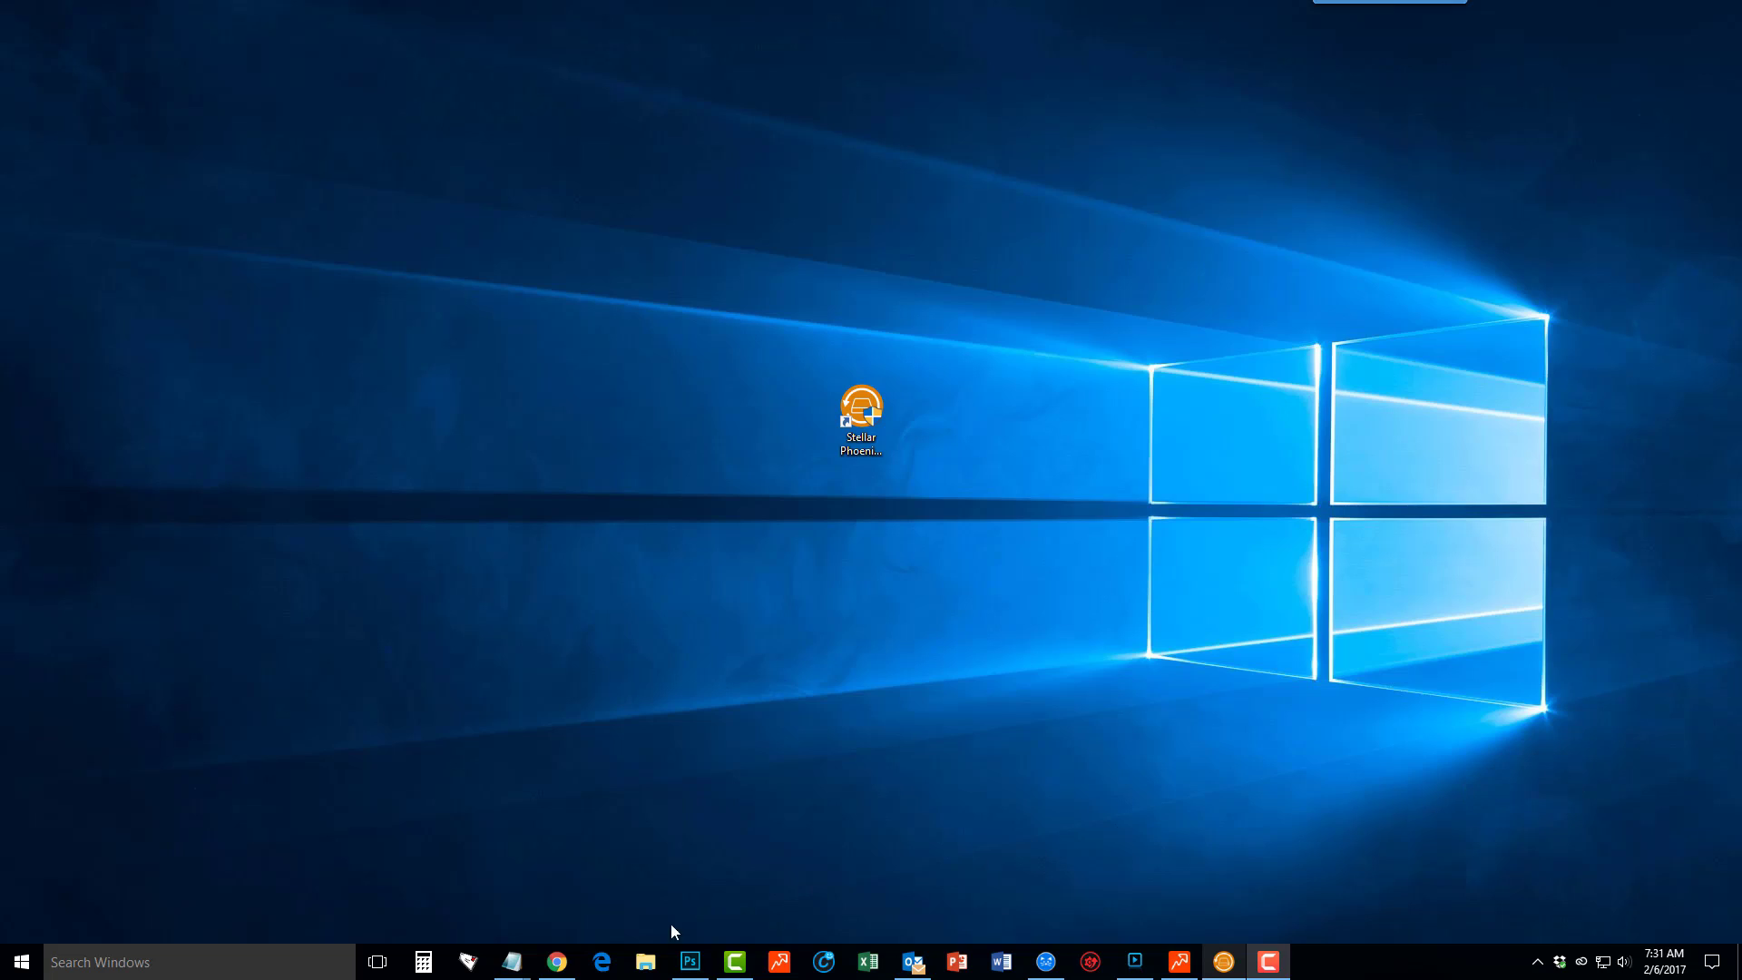
Launch Stellar Phoenix, keep All Data selected as the recovery type, and continue
{"action": "left_click", "coordinate": [556, 961]}
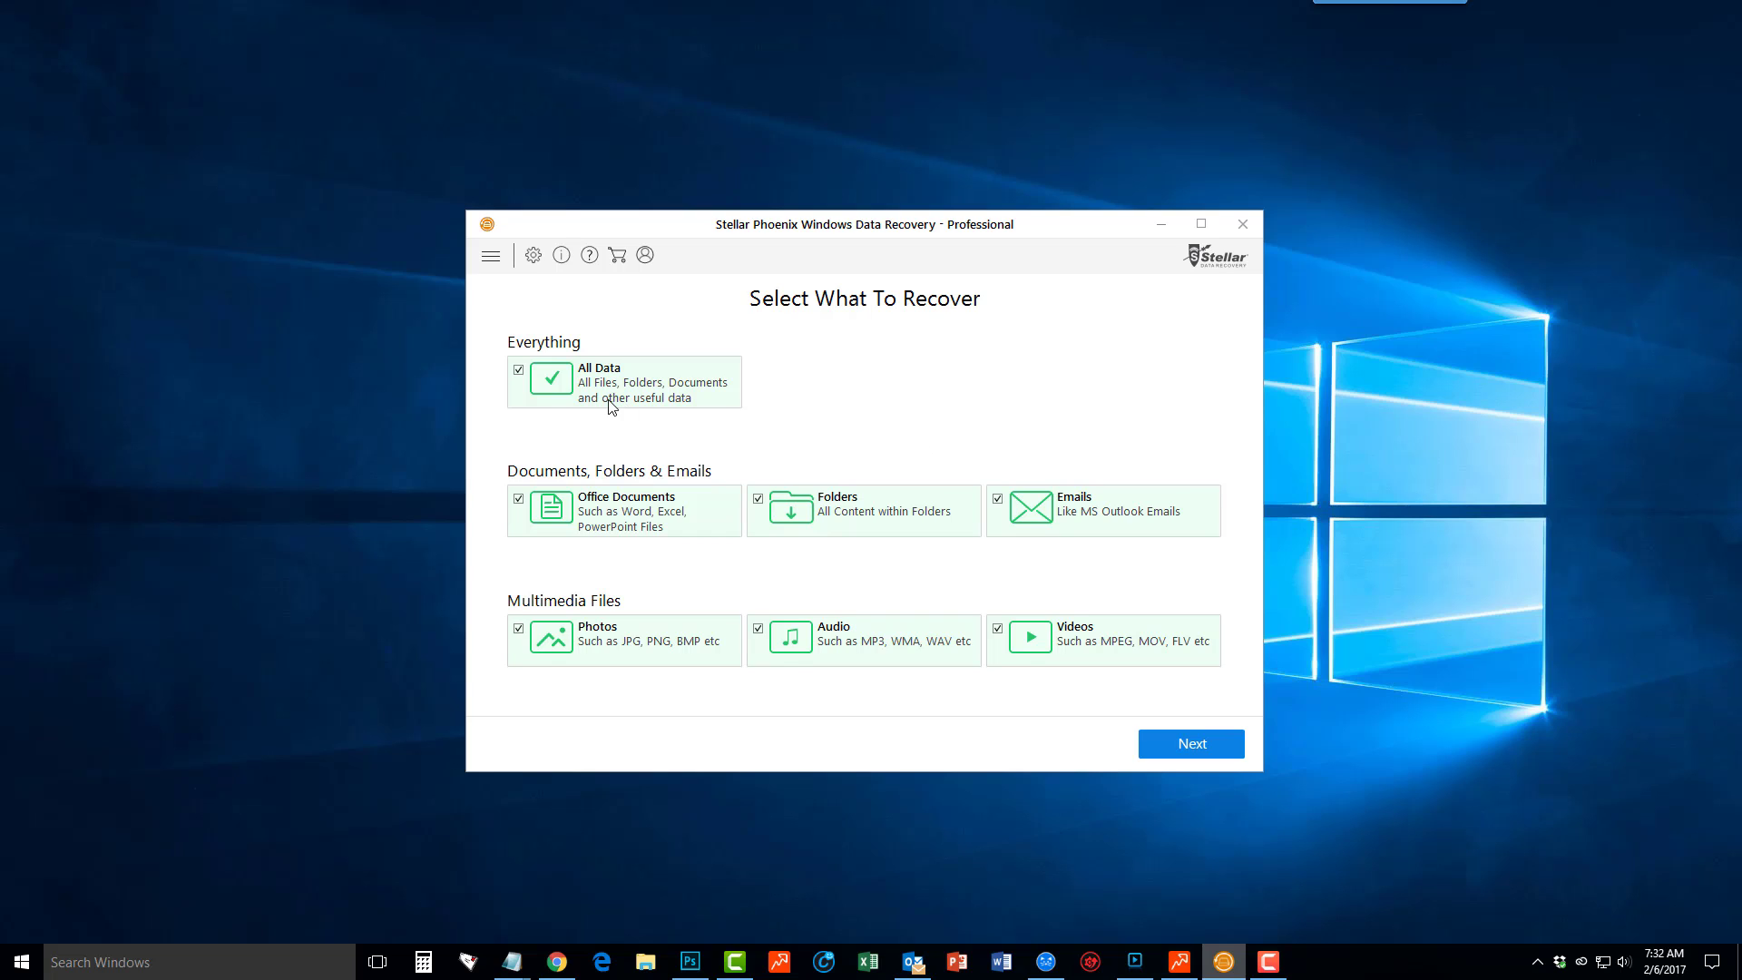
{"action": "left_click", "coordinate": [519, 371]}
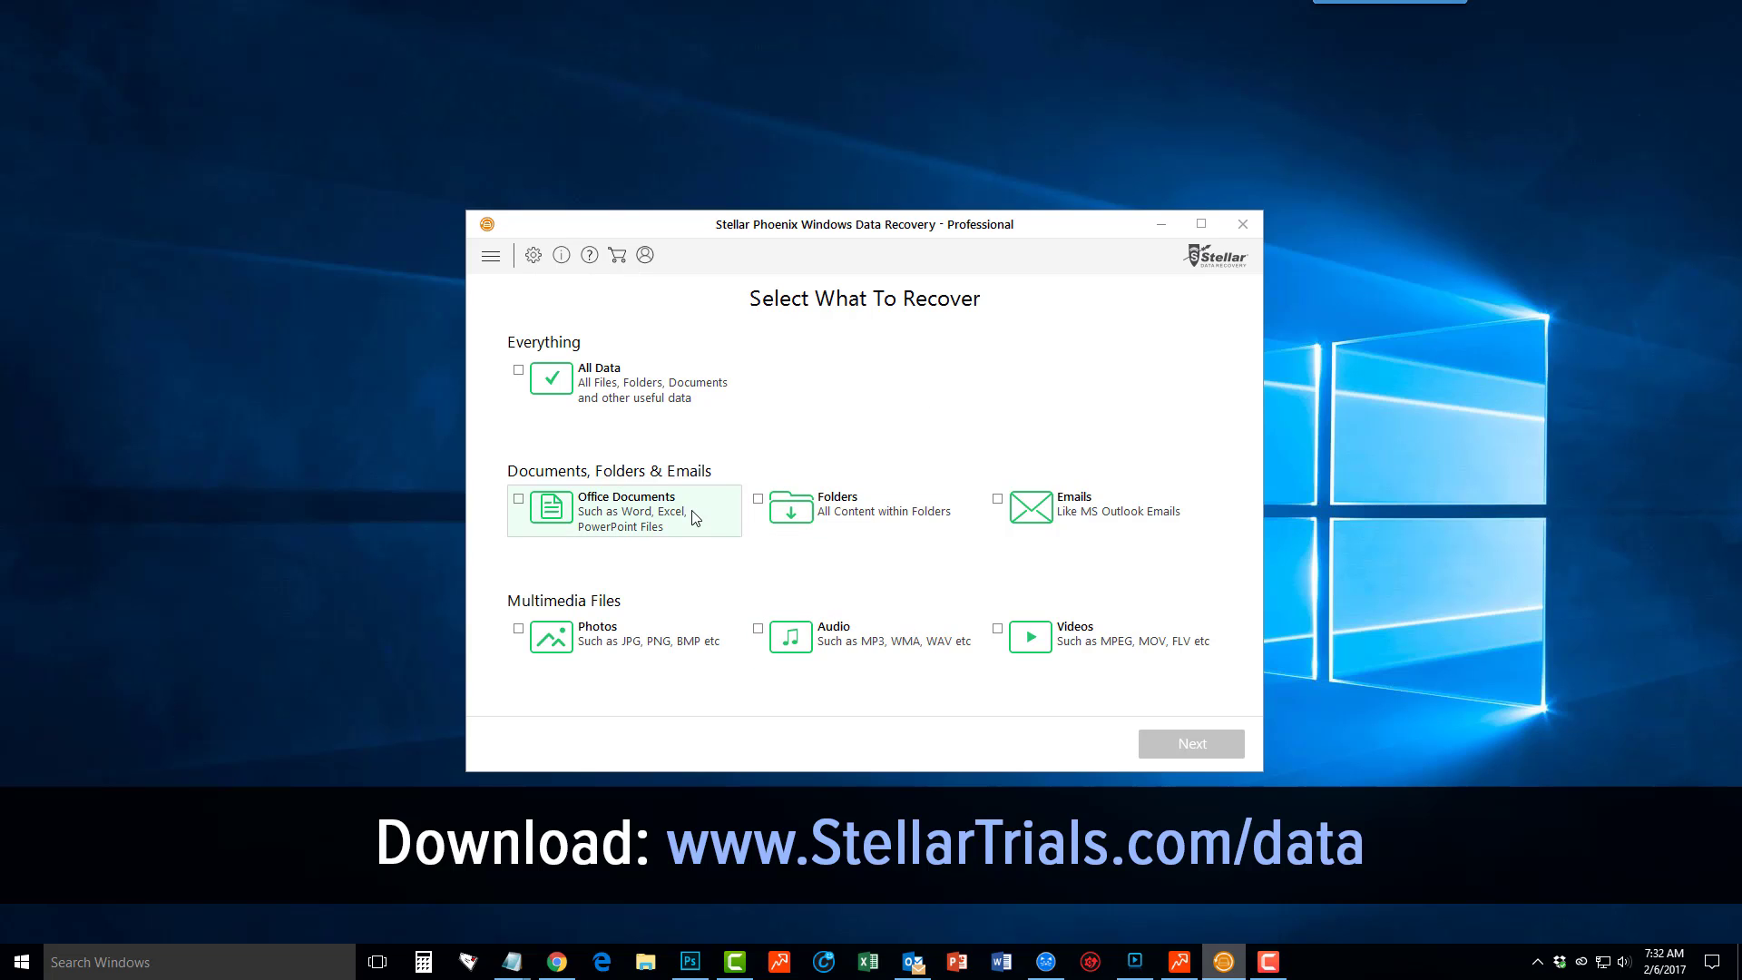
{"action": "left_click", "coordinate": [519, 371]}
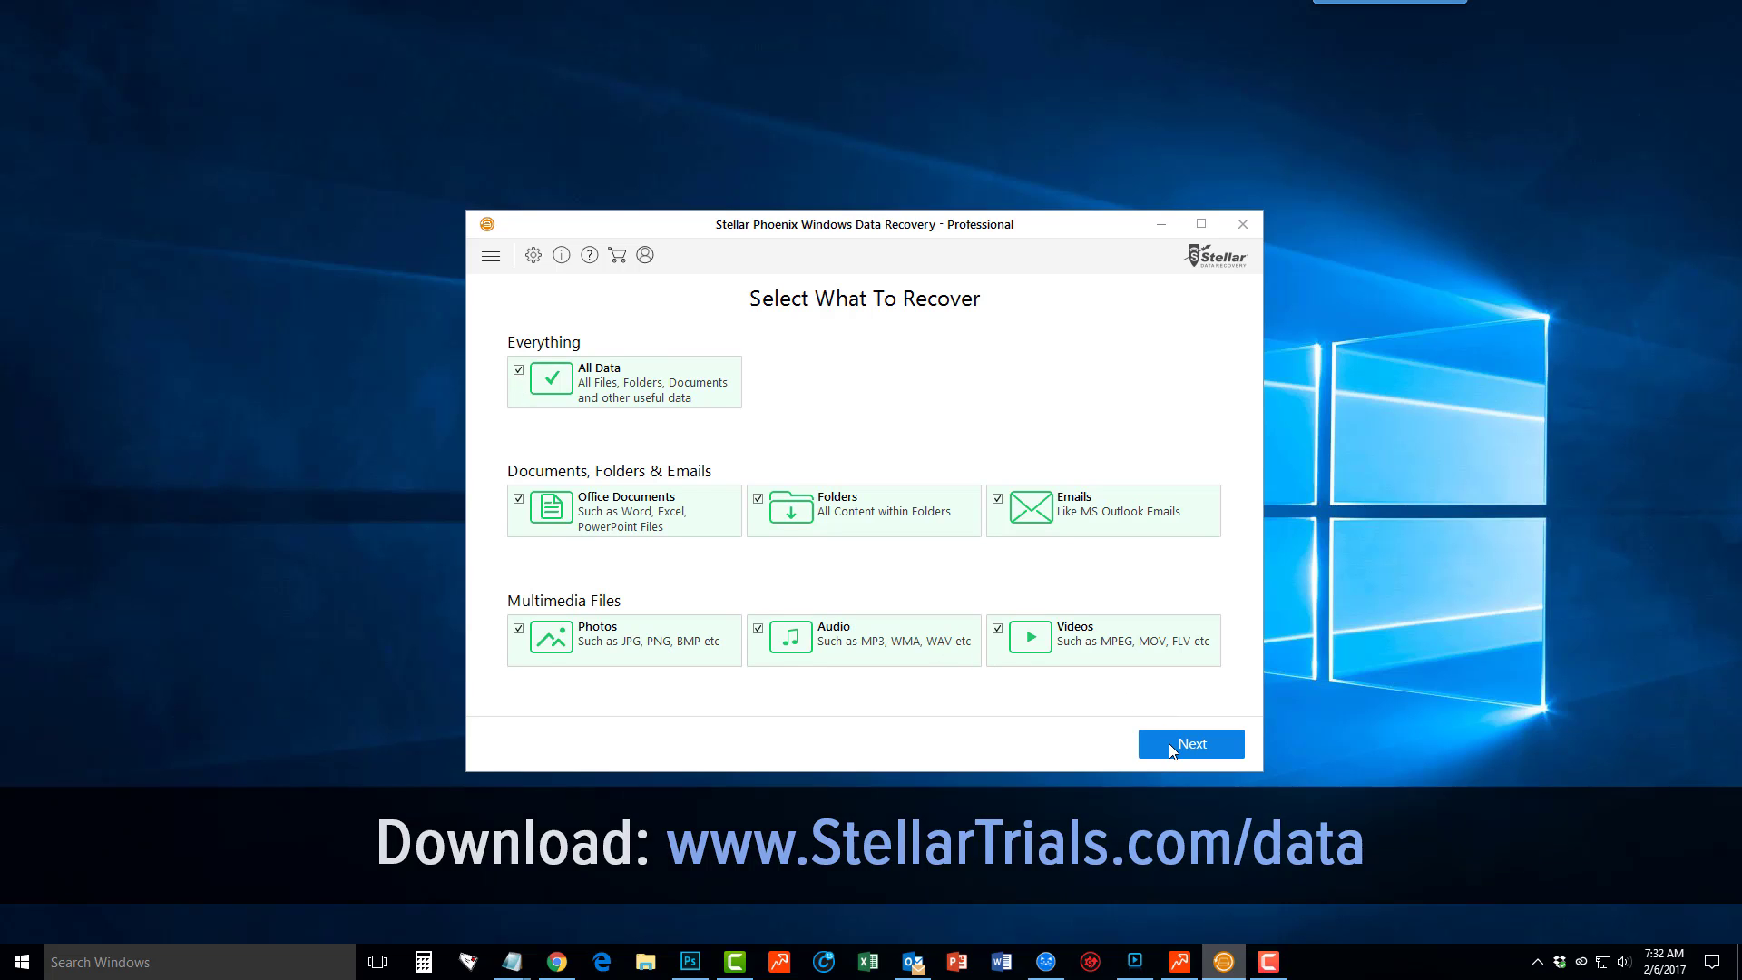
{"action": "left_click", "coordinate": [1169, 743]}
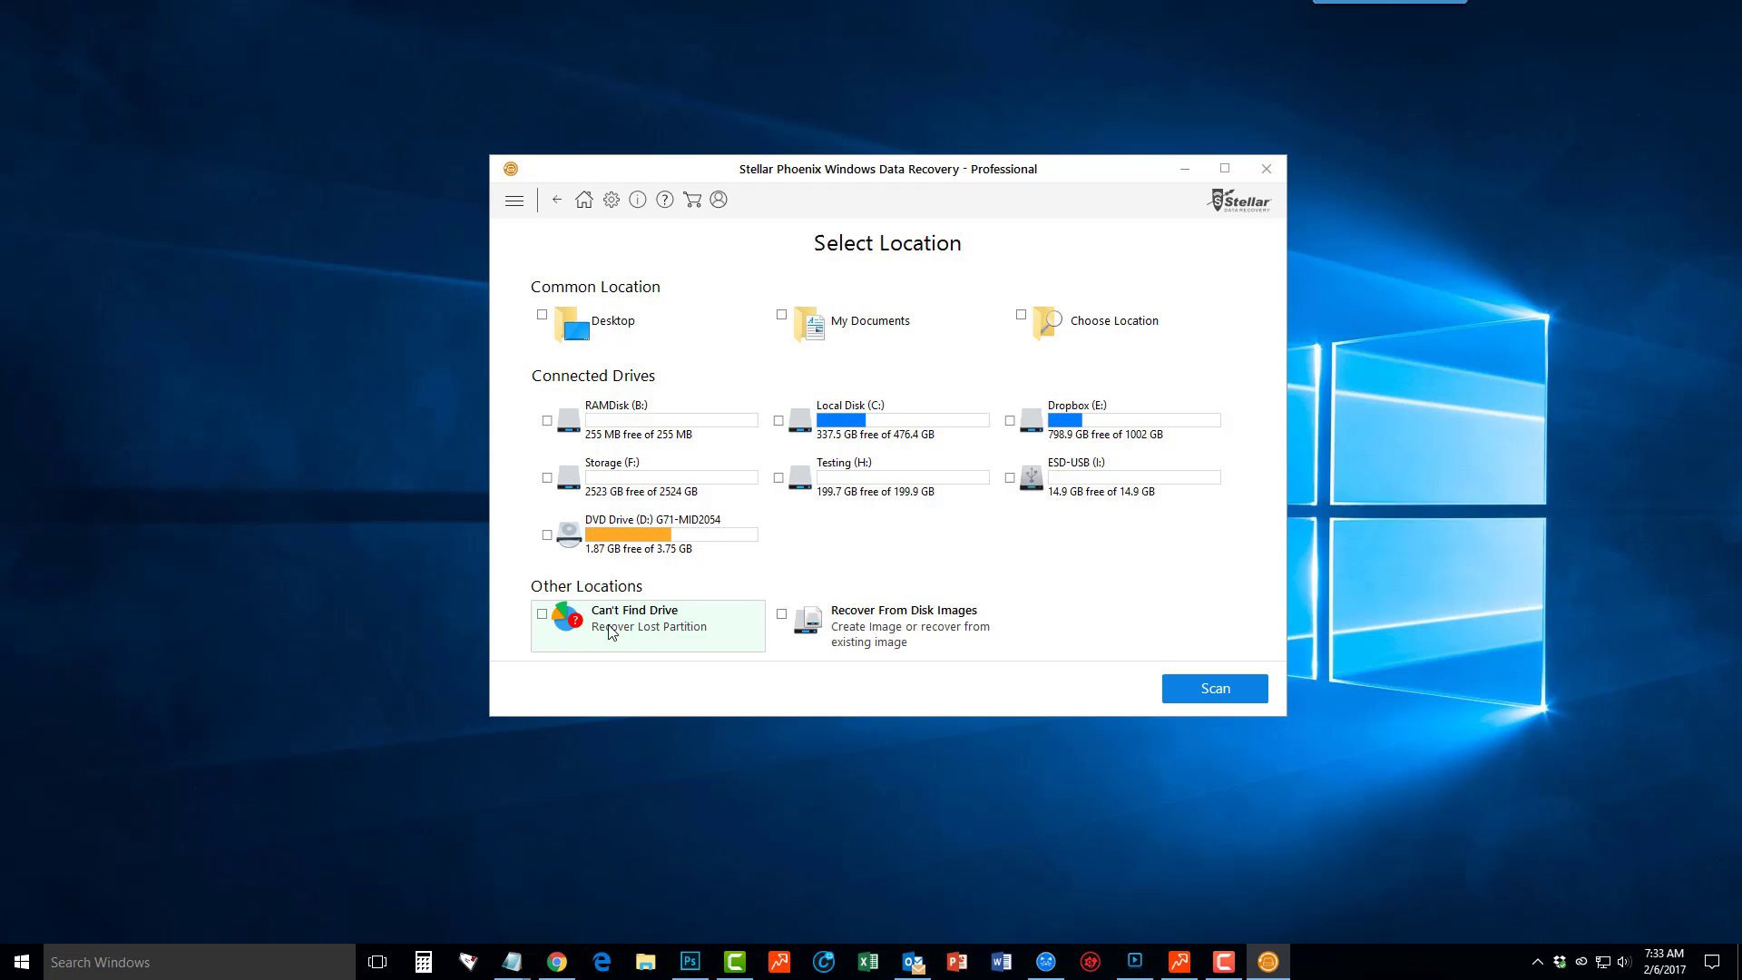
Select the ESD-USB (I:) connected drive as the location to scan
{"action": "left_click", "coordinate": [544, 614]}
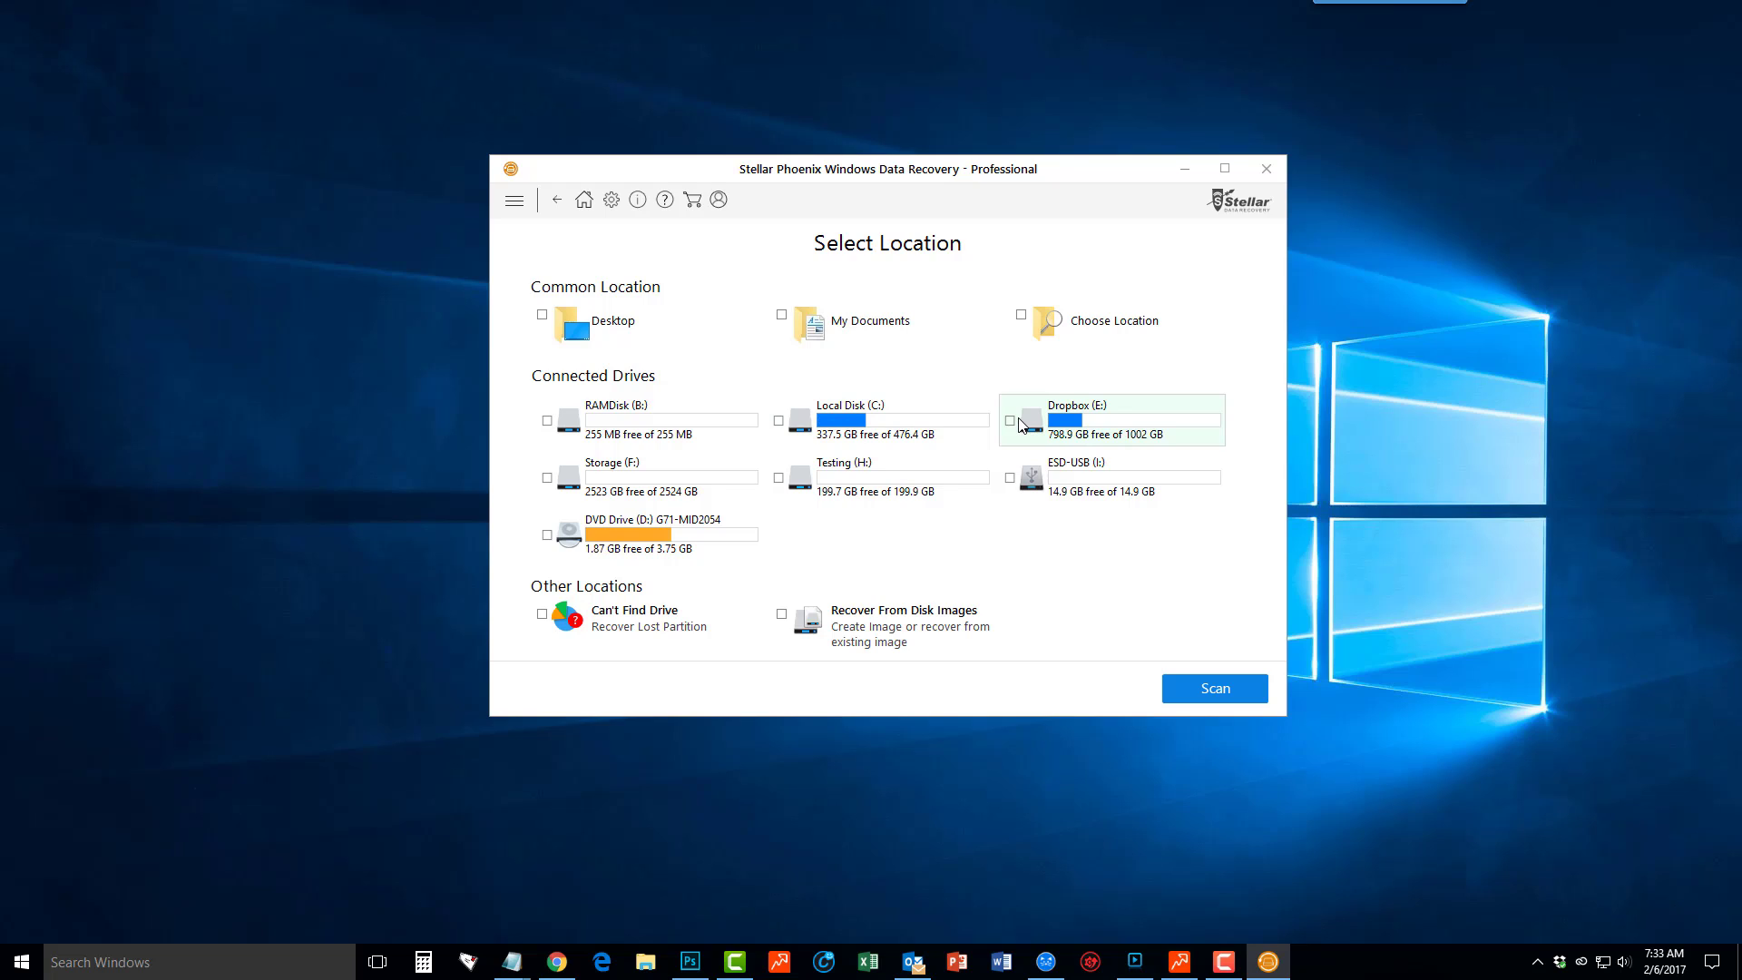
{"action": "left_click", "coordinate": [1010, 479]}
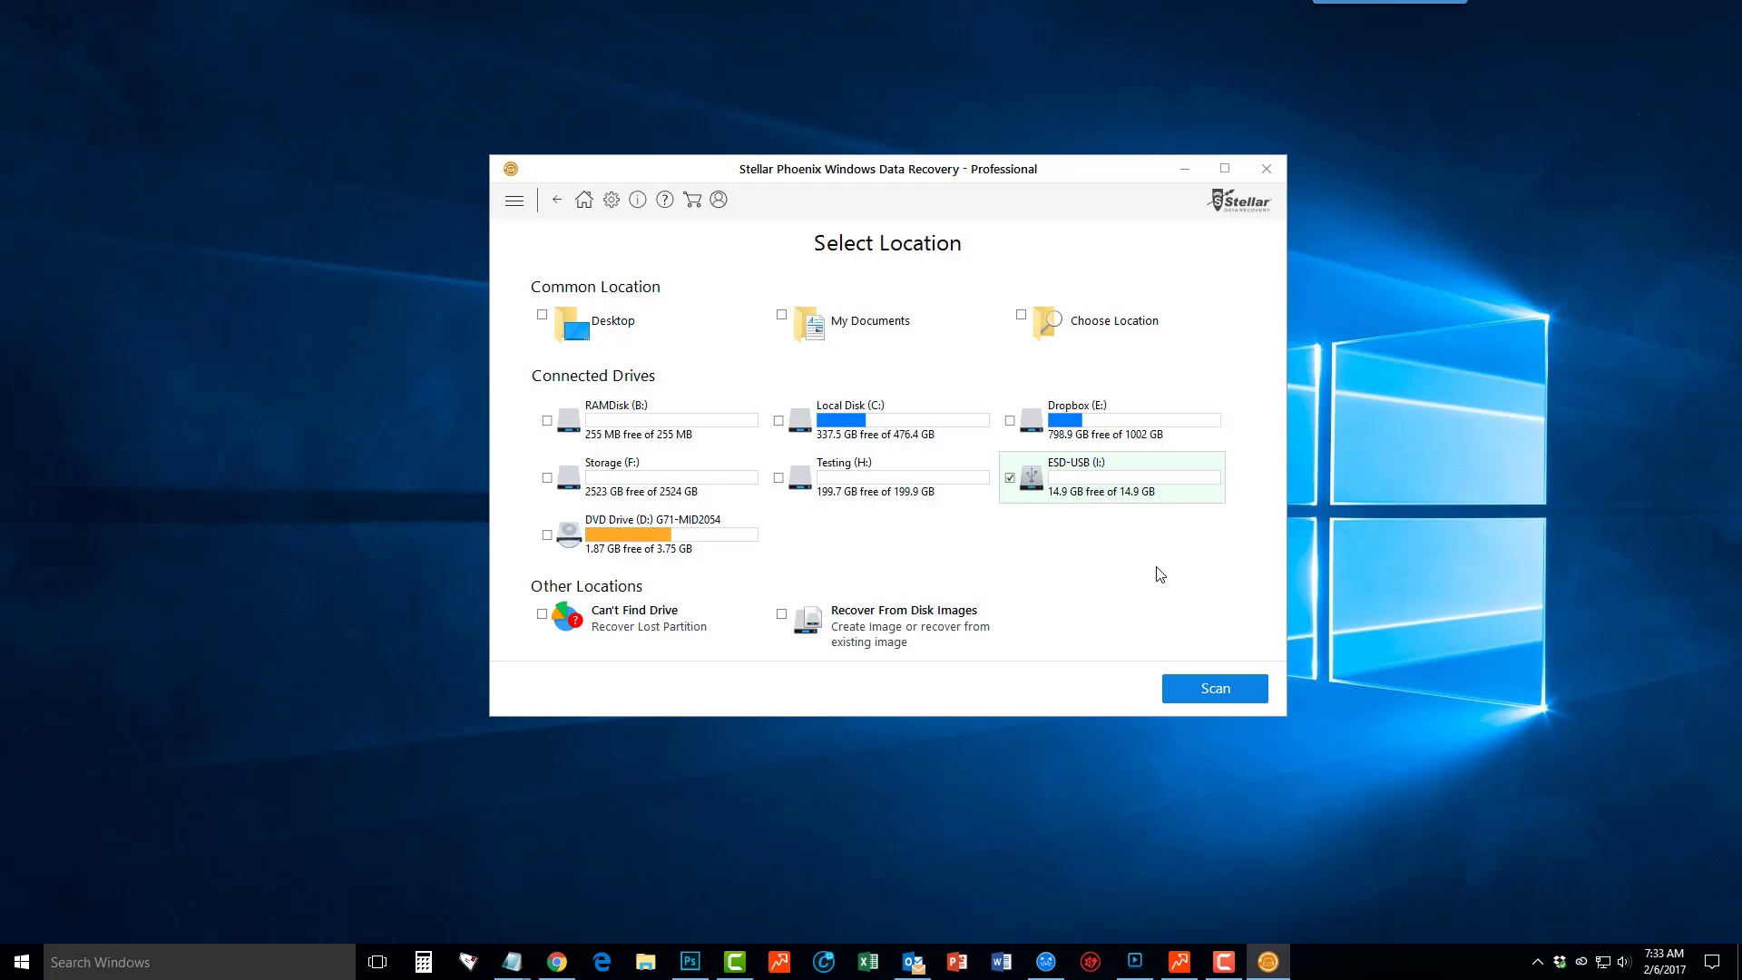
Scan the USB drive, dismiss the completion message, and maximize the window
{"action": "left_click", "coordinate": [1219, 686]}
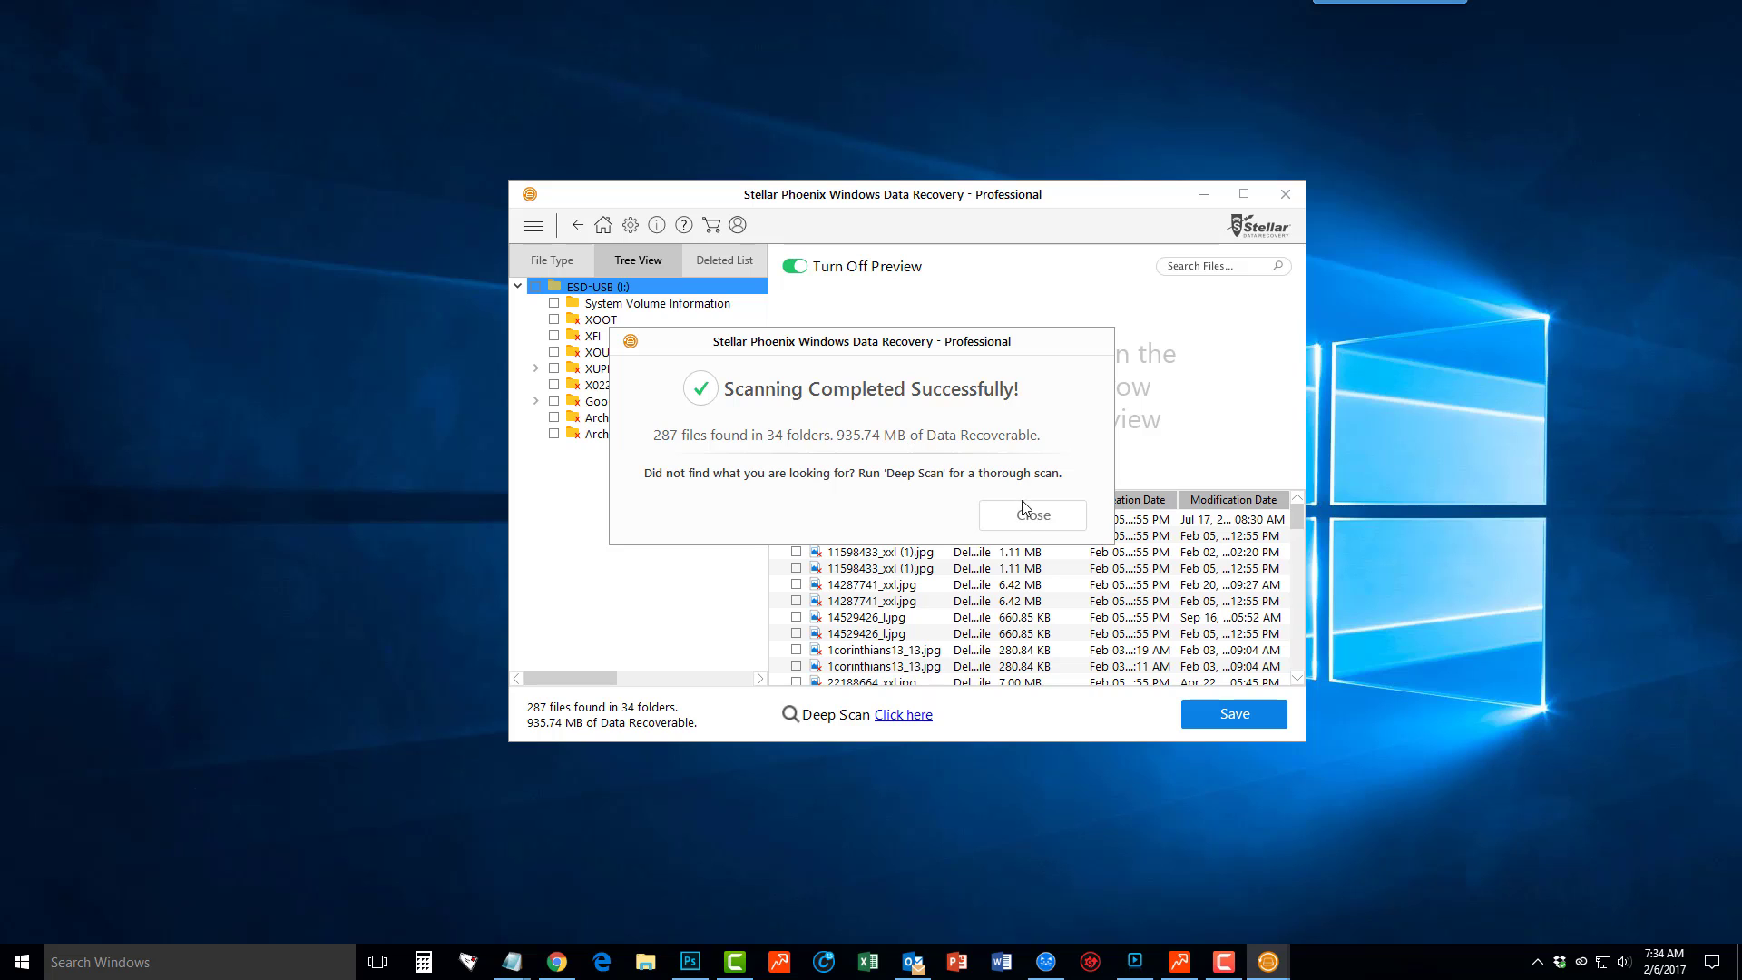
{"action": "left_click", "coordinate": [1032, 520]}
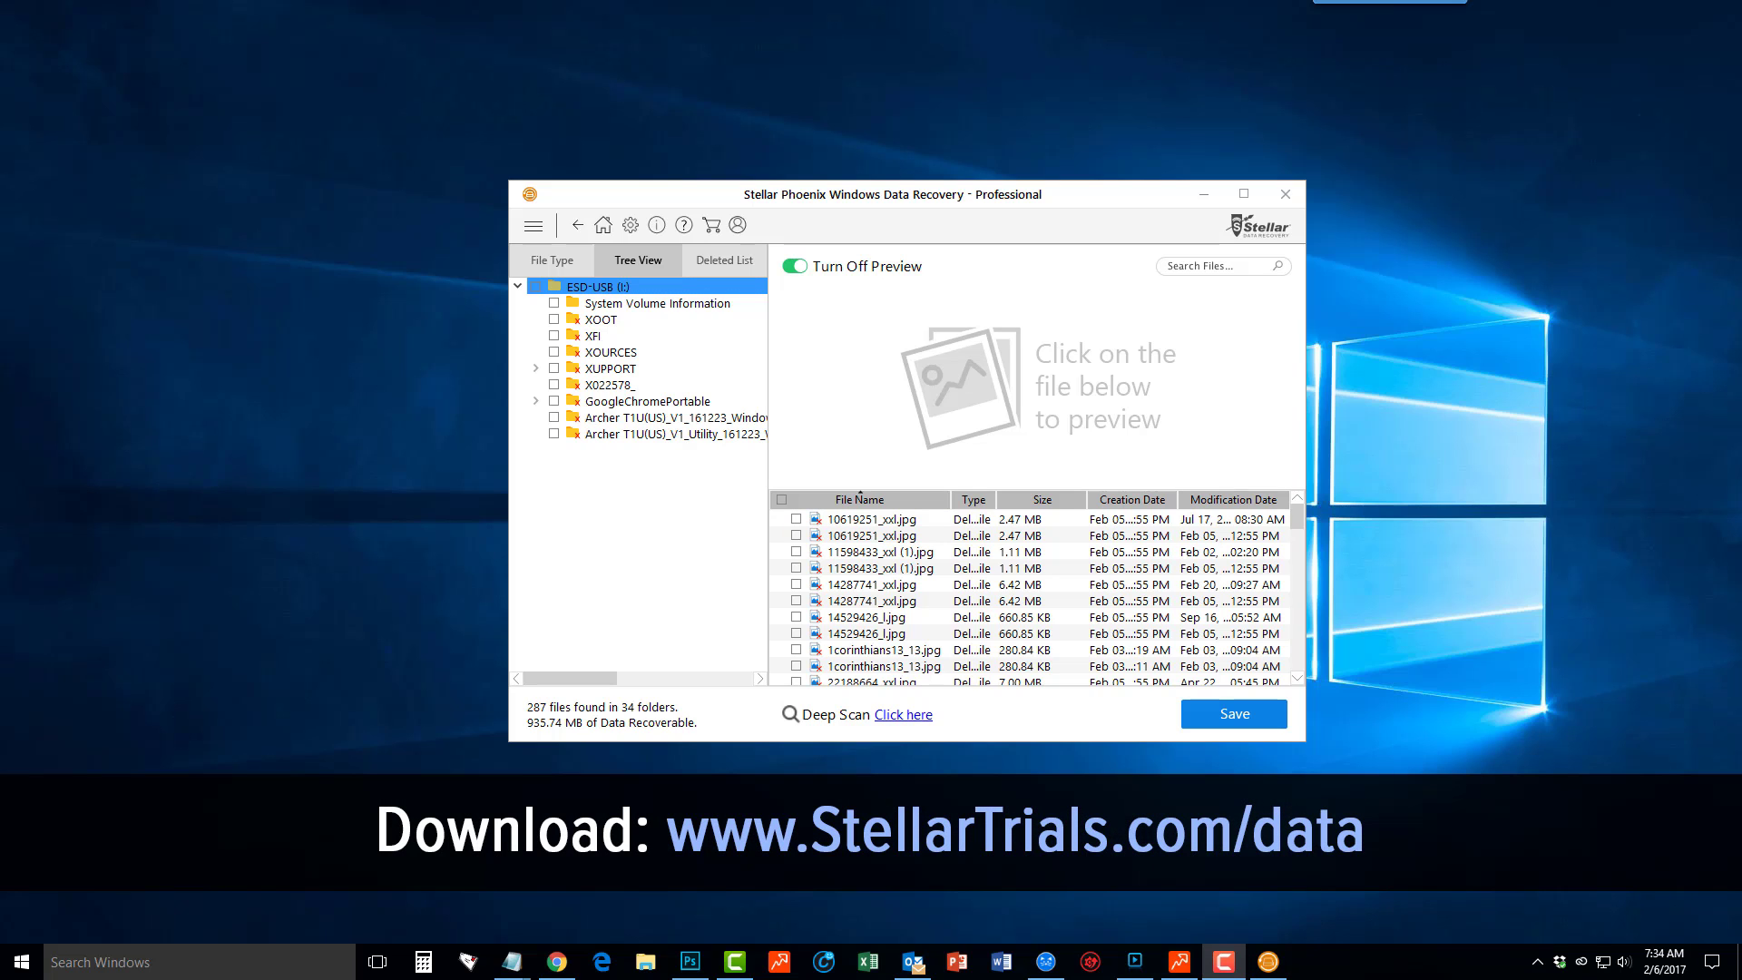
{"action": "left_click", "coordinate": [1243, 193]}
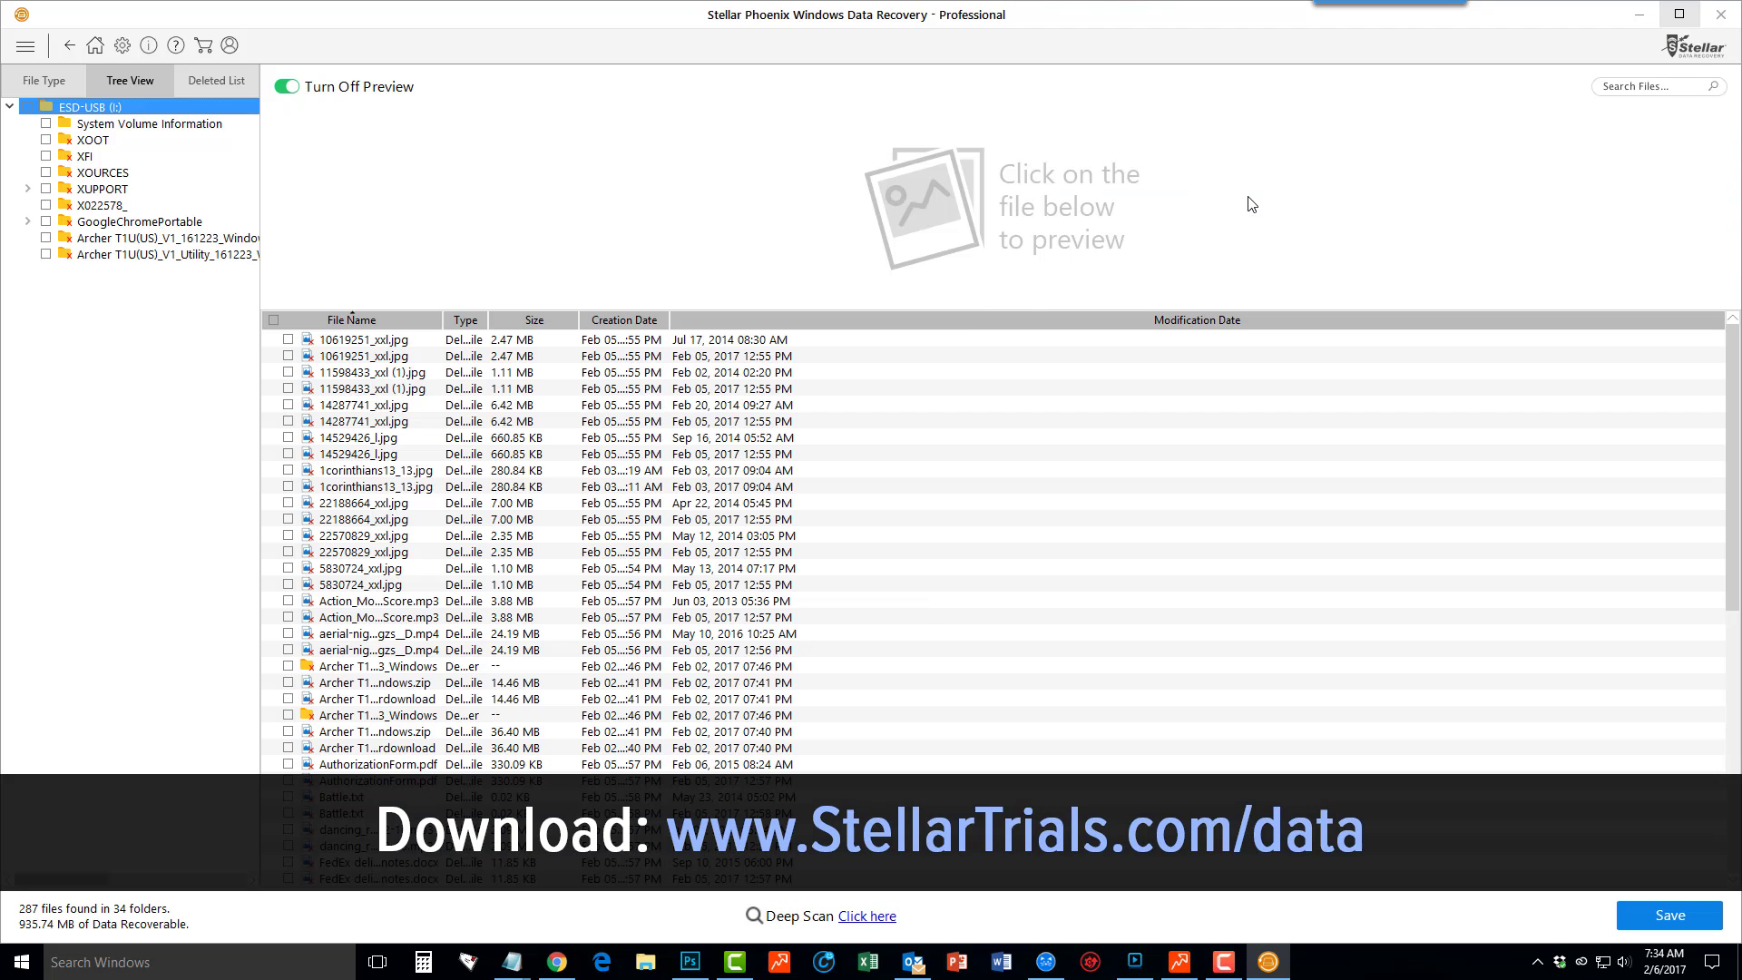
Resize the File Name, Type, Size and Creation Date columns to show full names and dates
{"action": "left_click_drag", "start_coordinate": [669, 320], "coordinate": [952, 320]}
{"action": "left_click_drag", "start_coordinate": [579, 320], "coordinate": [768, 321]}
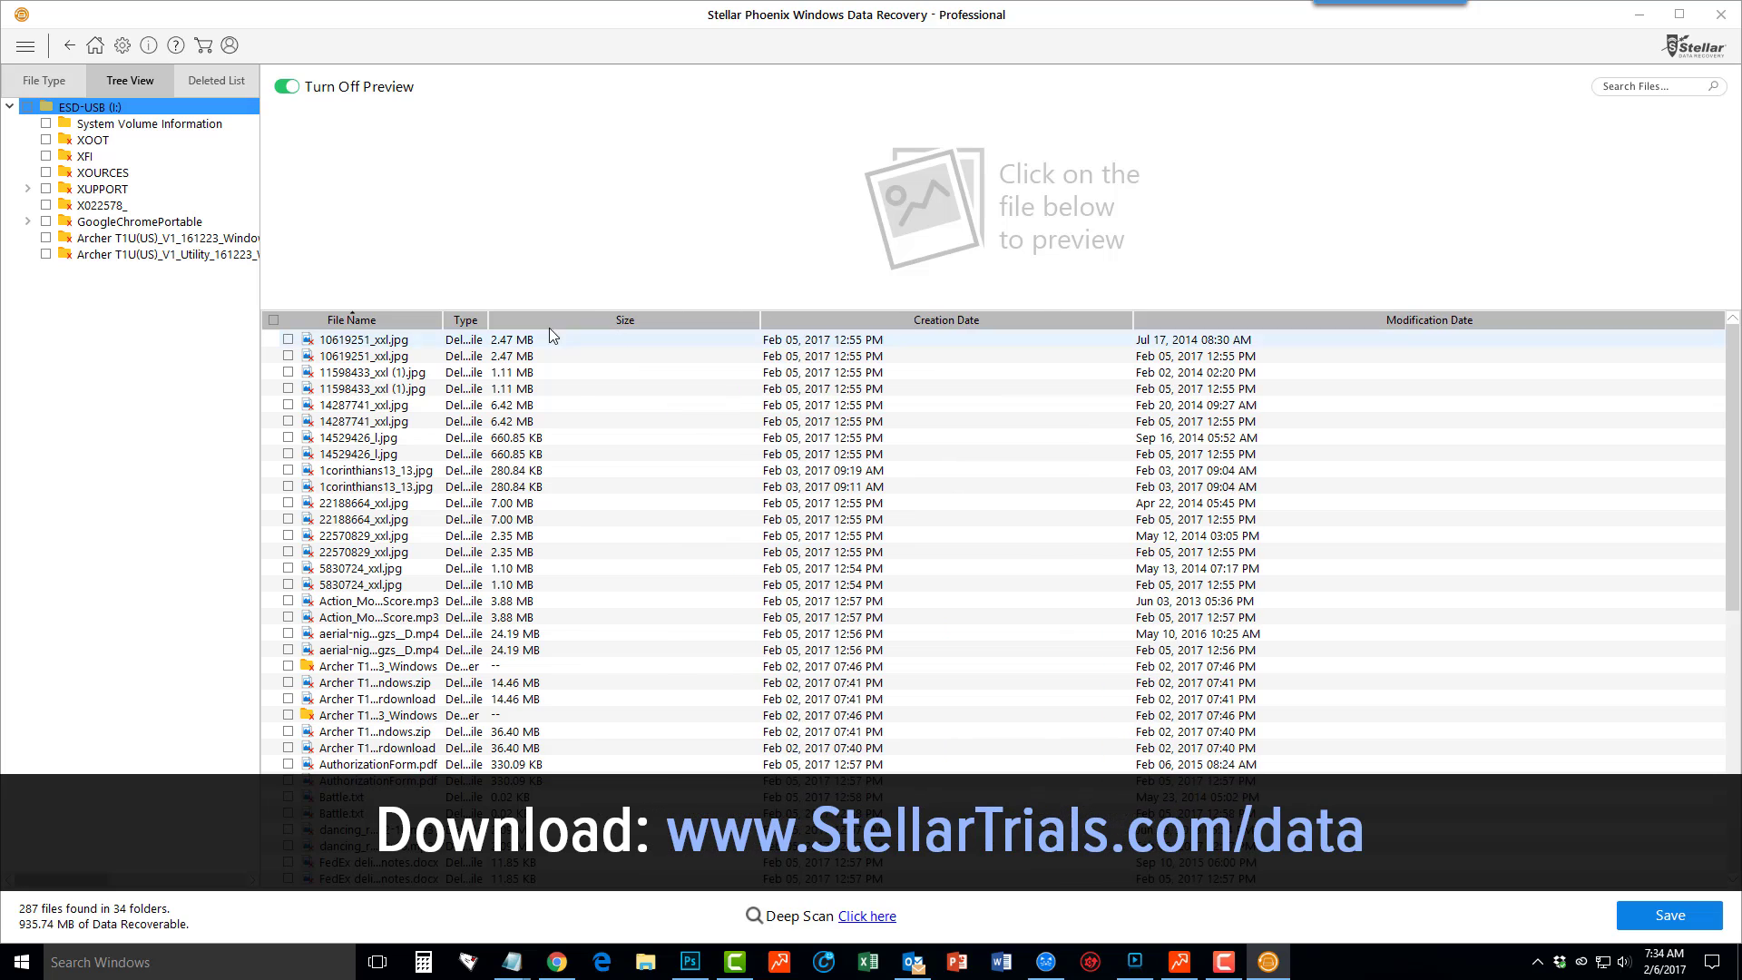
{"action": "left_click_drag", "start_coordinate": [489, 320], "coordinate": [644, 318]}
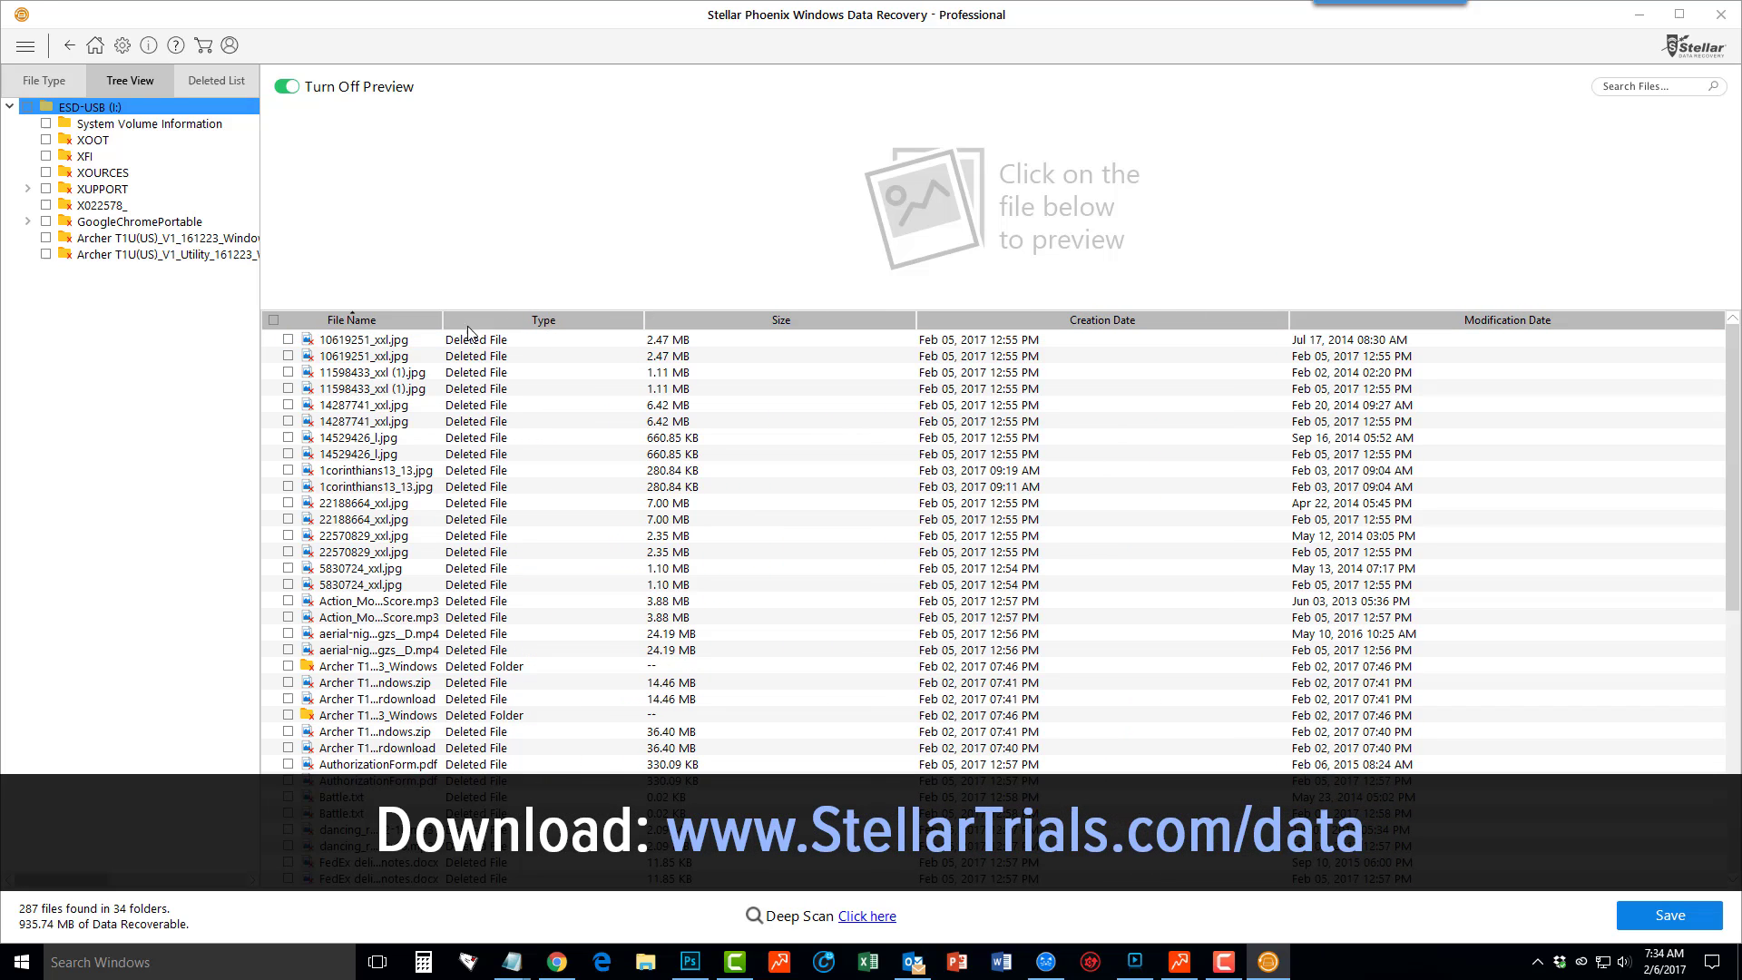
{"action": "double_click", "coordinate": [443, 321]}
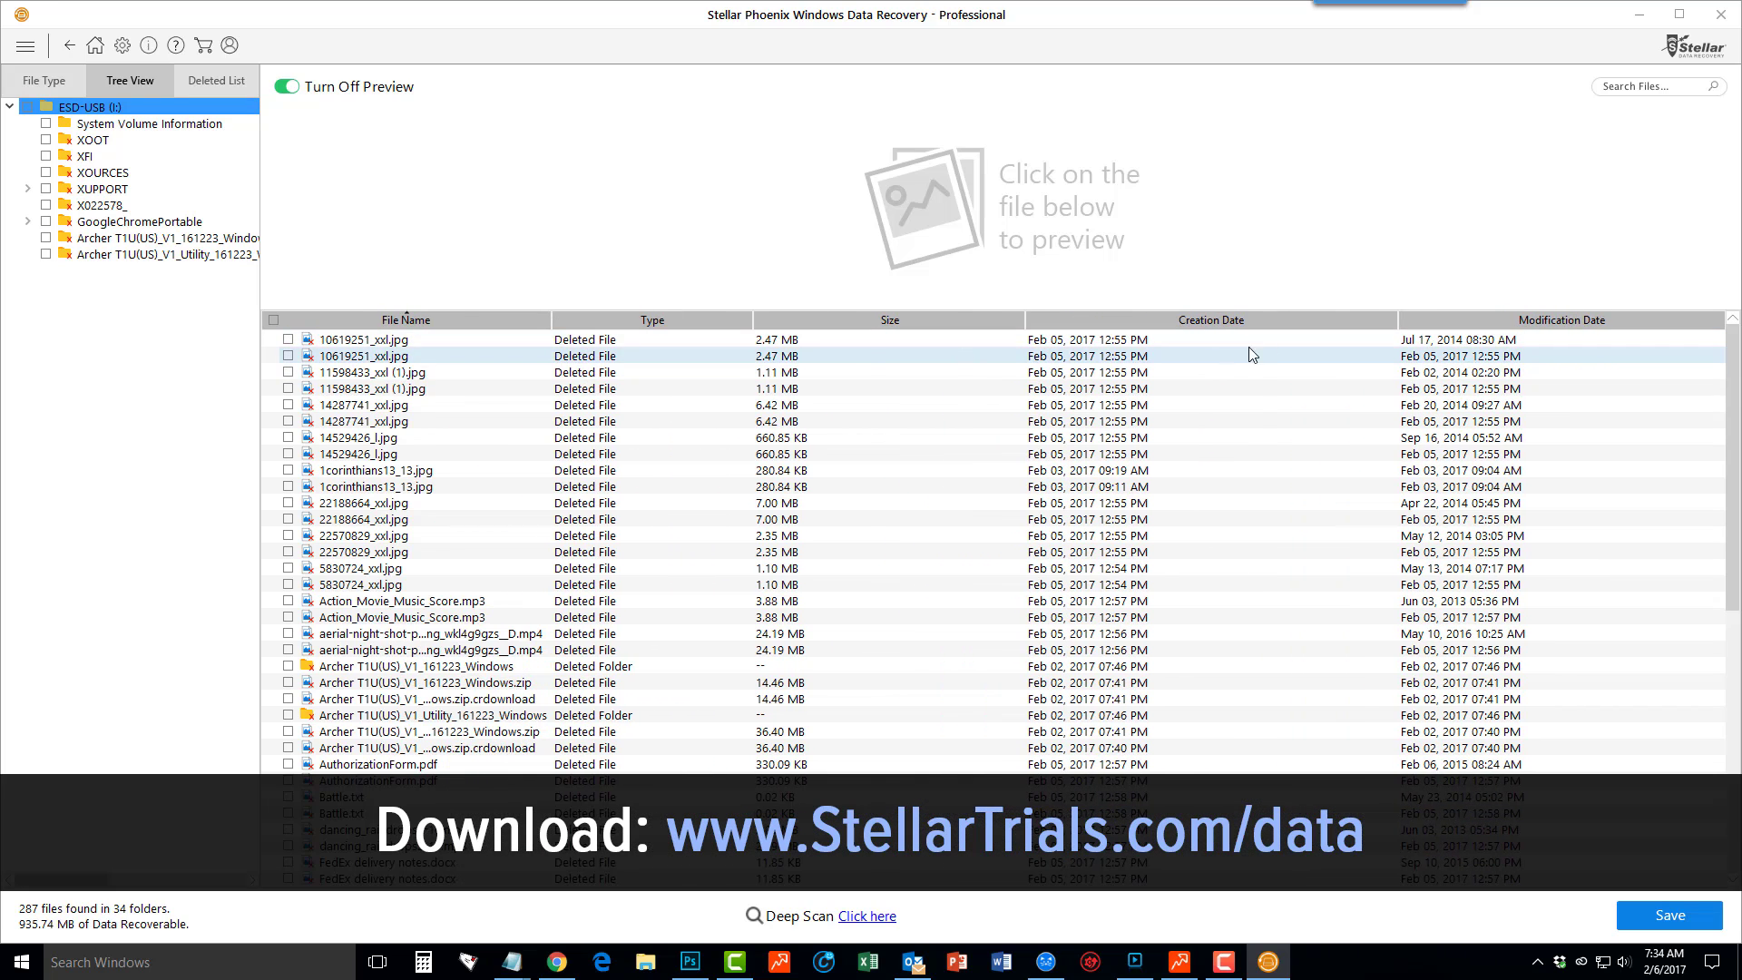
{"action": "left_click_drag", "start_coordinate": [1397, 319], "coordinate": [1279, 320]}
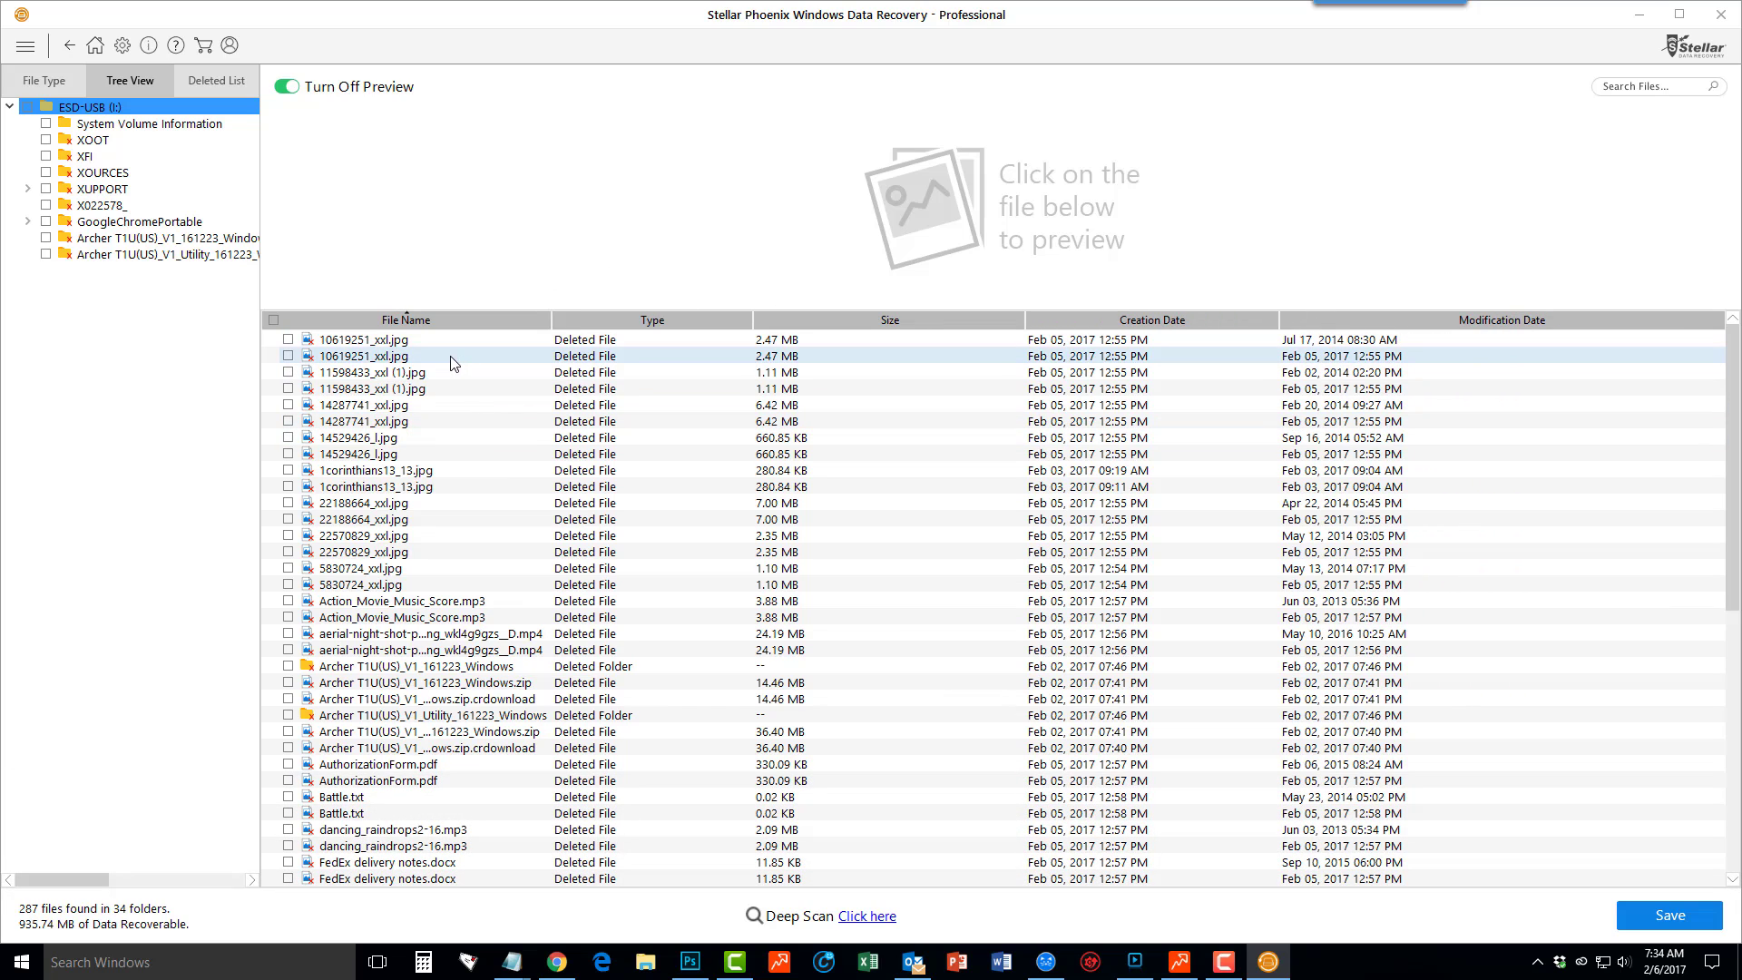
Switch to the File Type view and list the JPEG files under Photos
{"action": "left_click", "coordinate": [40, 82]}
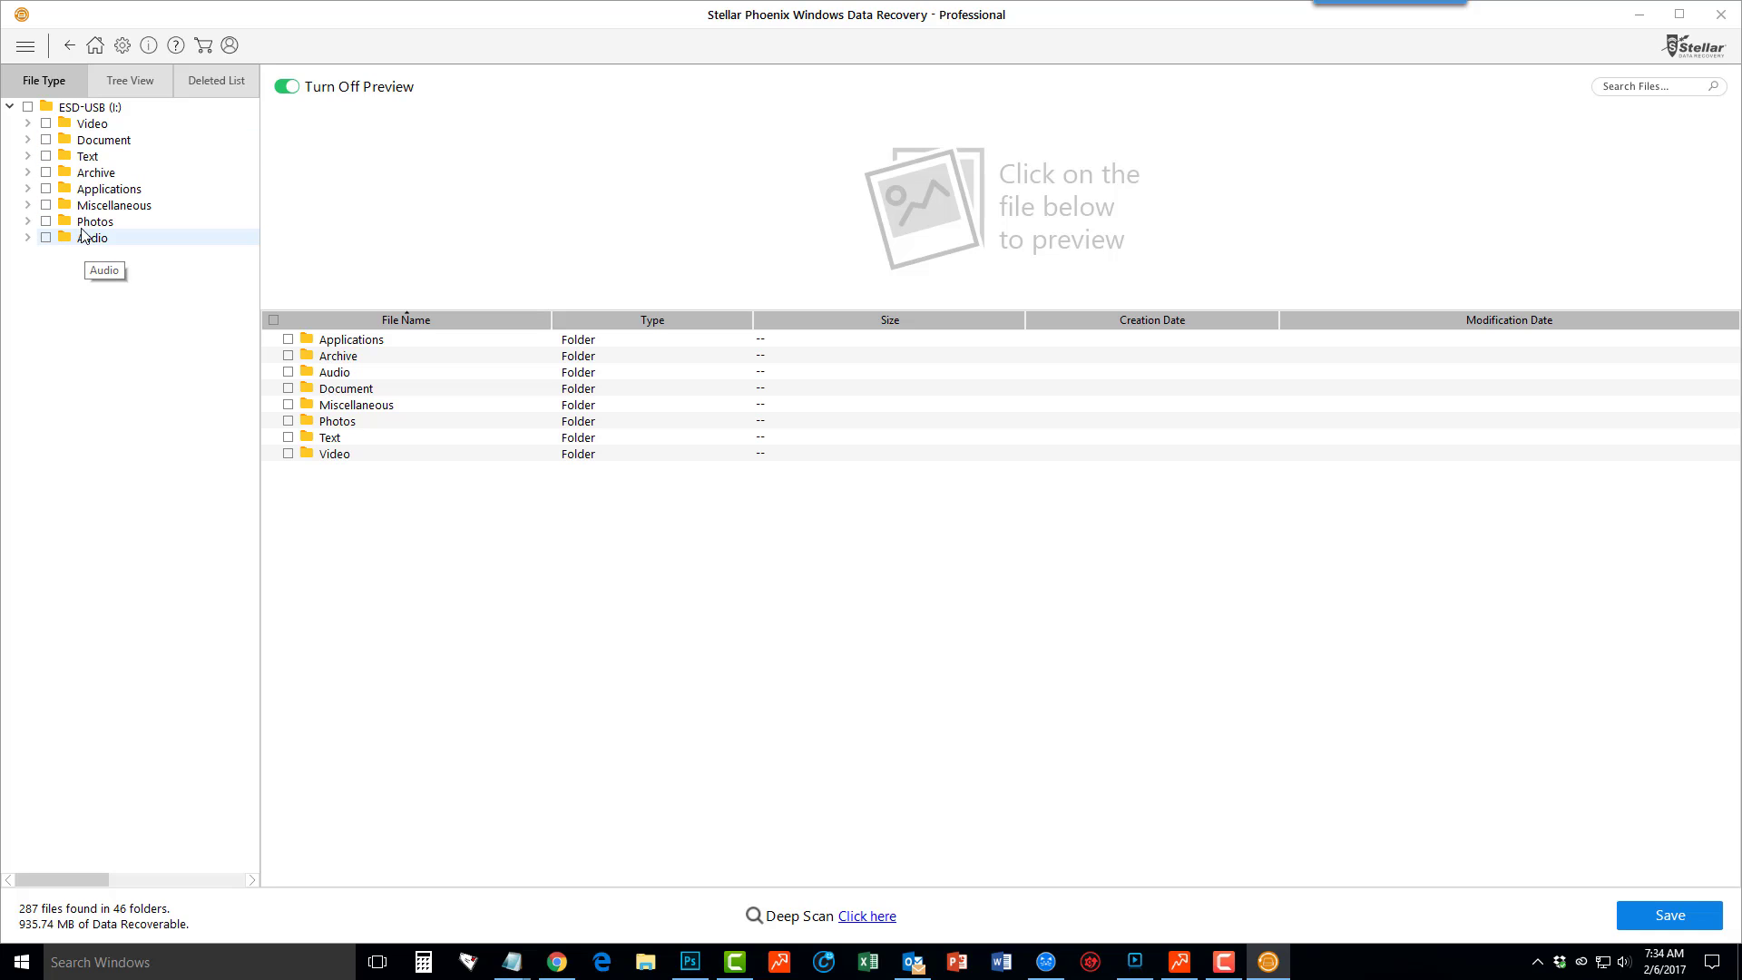
{"action": "left_click", "coordinate": [28, 223]}
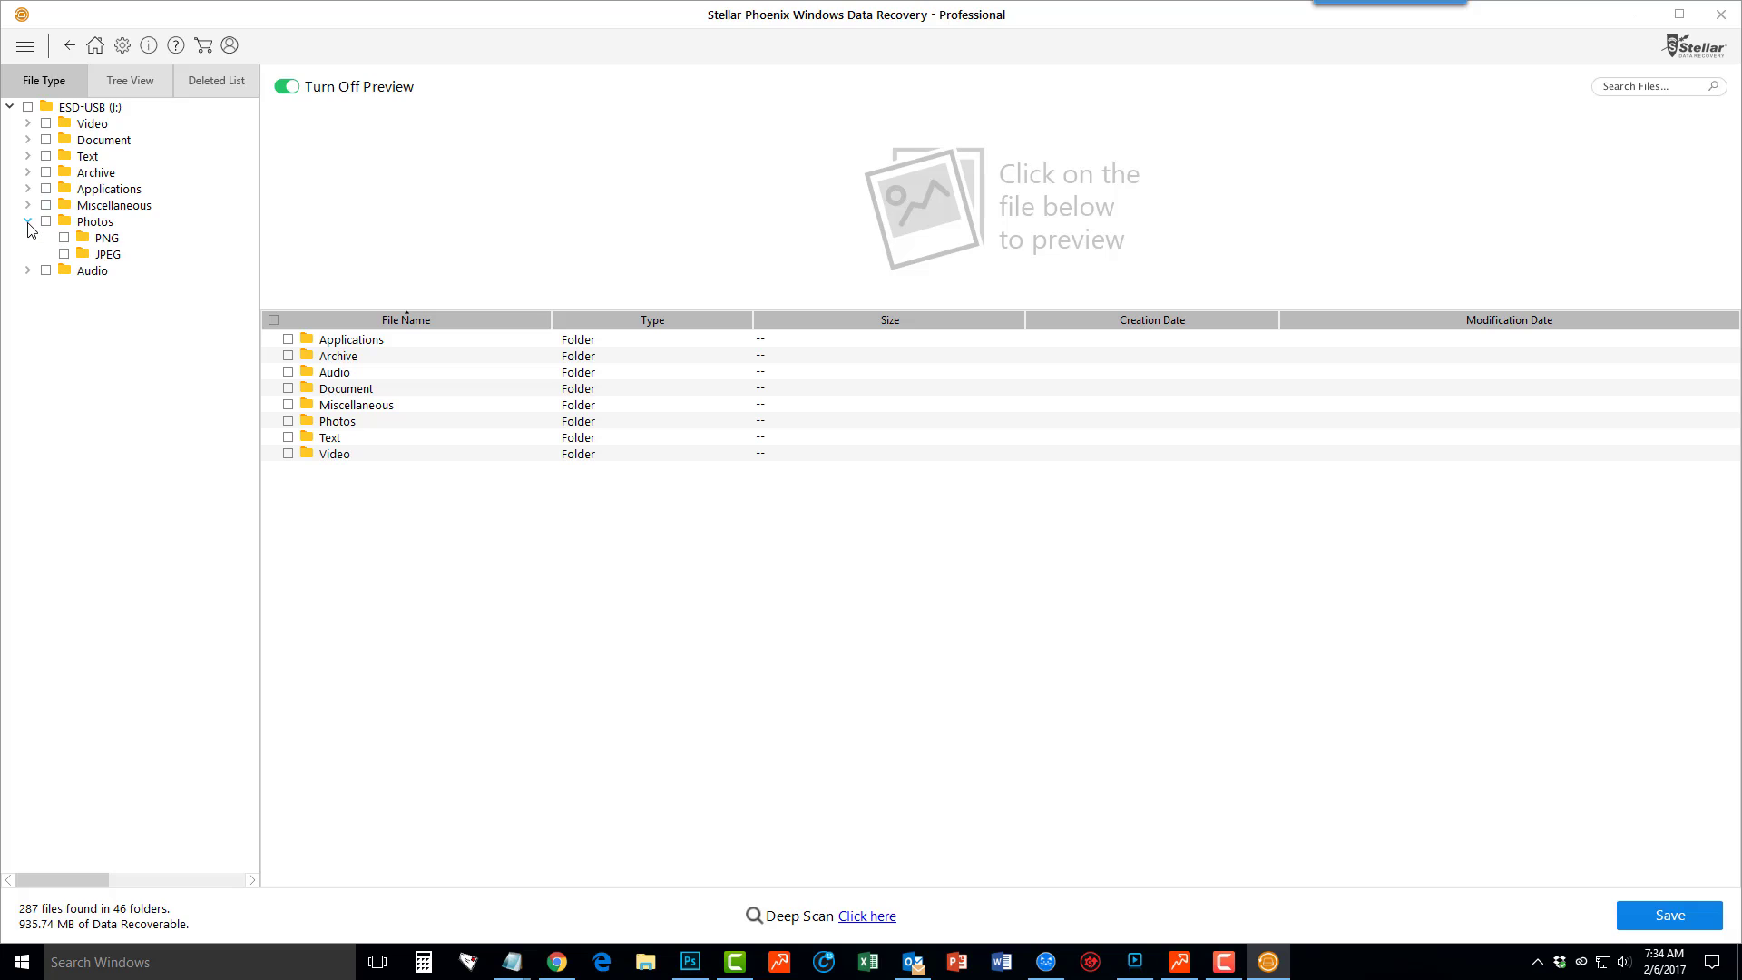
{"action": "left_click", "coordinate": [109, 257]}
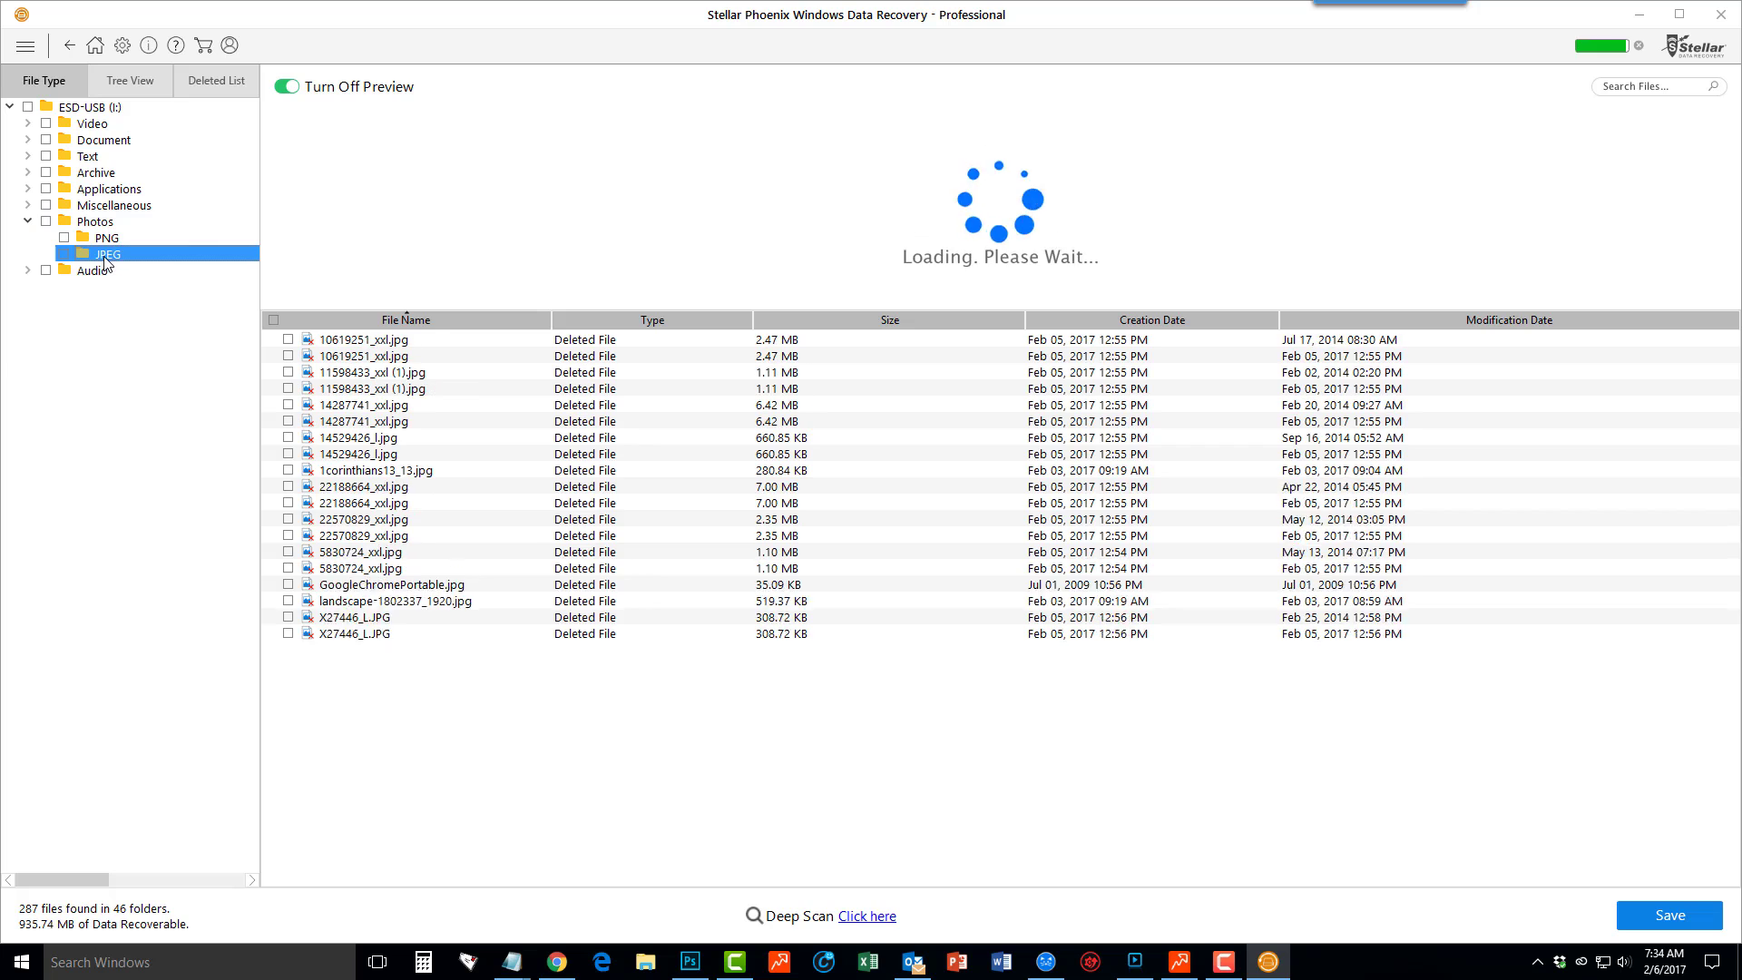
Preview JPEGs from 10619251_xxl.jpg through the second 22188664_xxl.jpg copy
{"action": "left_click", "coordinate": [356, 342]}
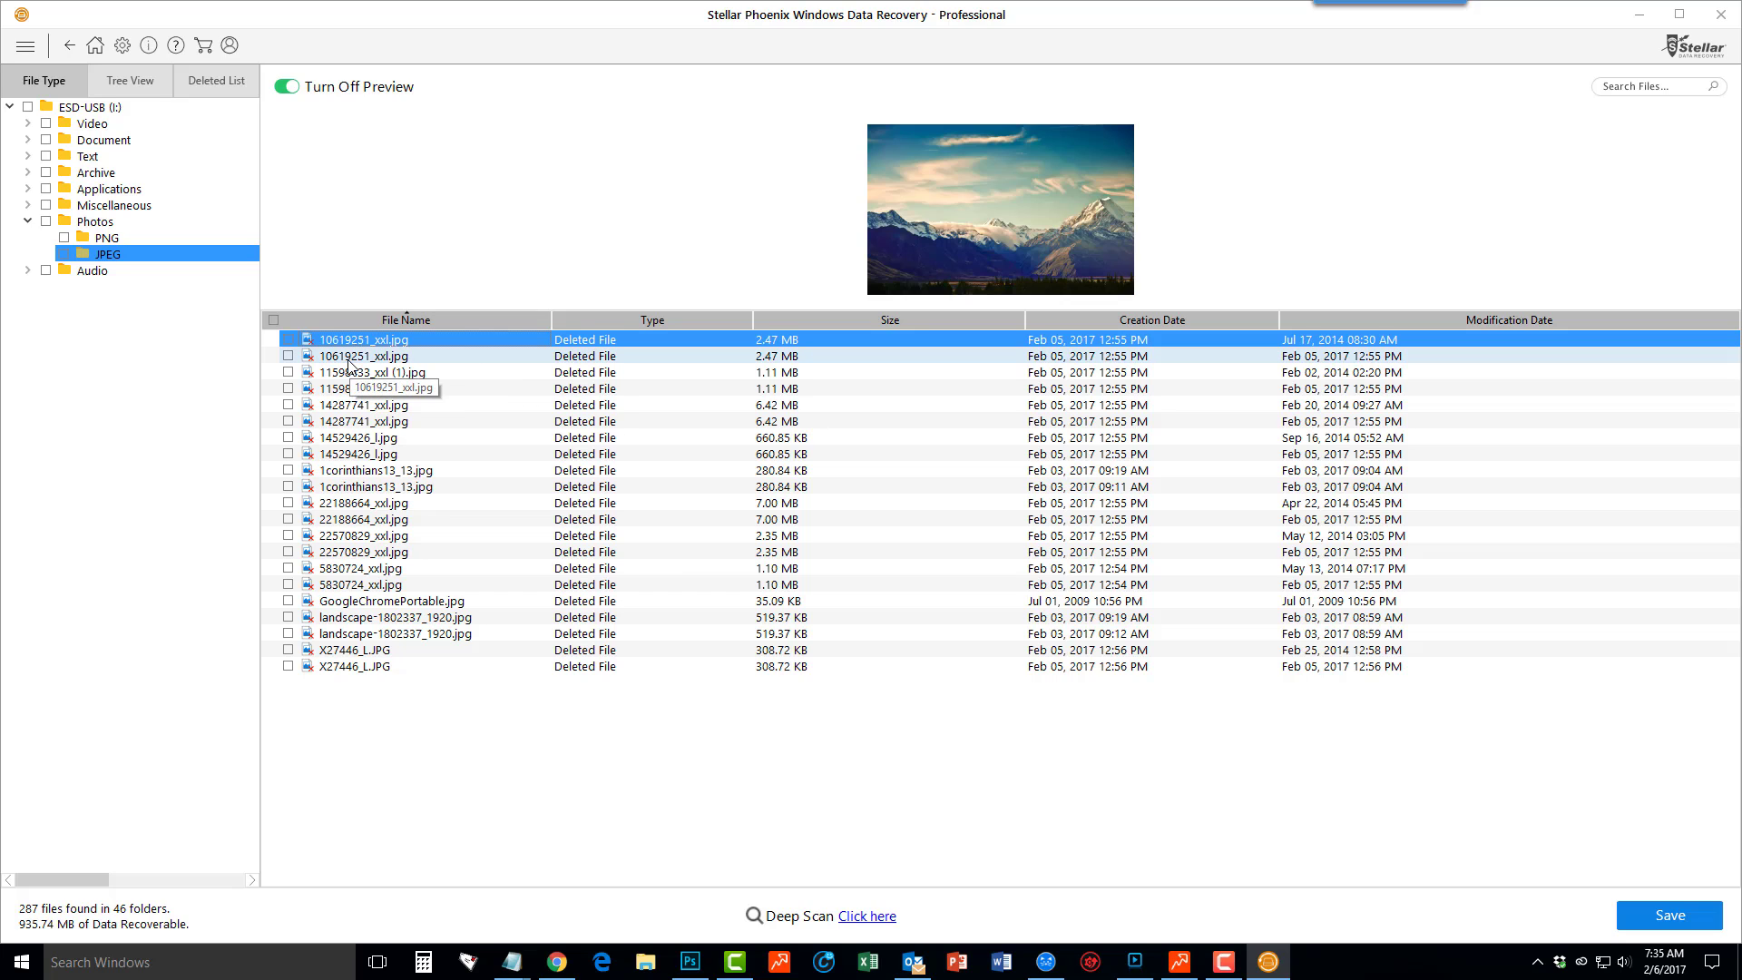
{"action": "left_click", "coordinate": [349, 357]}
{"action": "left_click", "coordinate": [348, 373]}
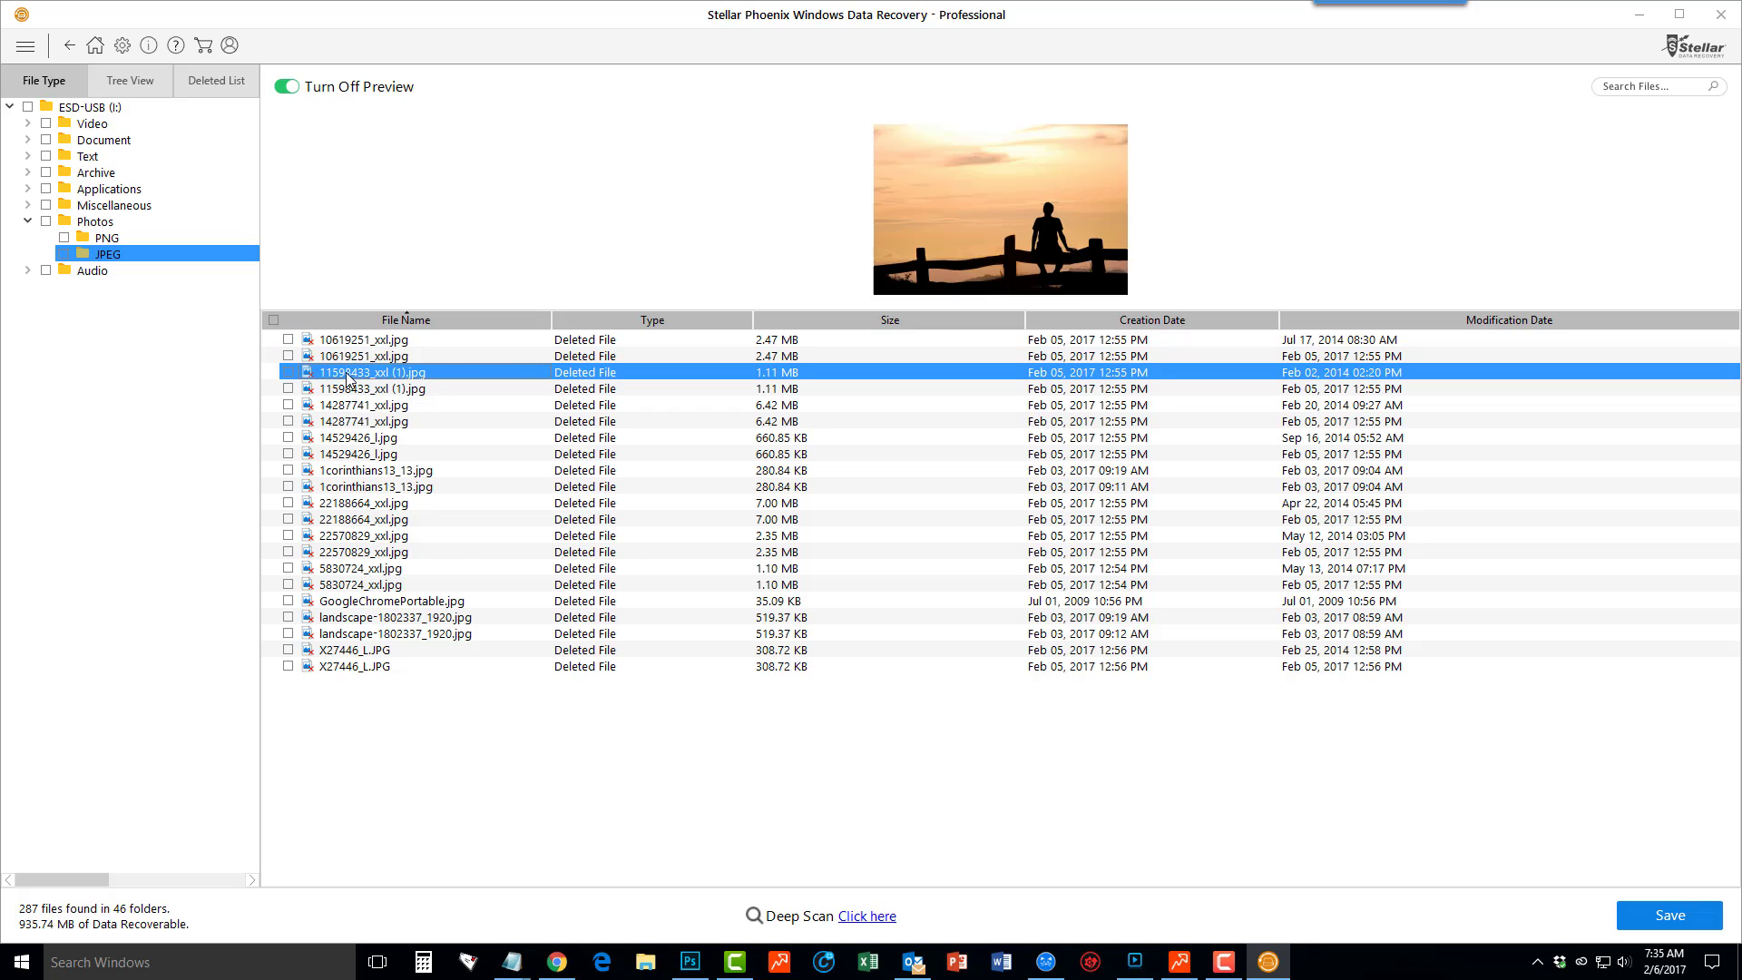
{"action": "left_click", "coordinate": [354, 438]}
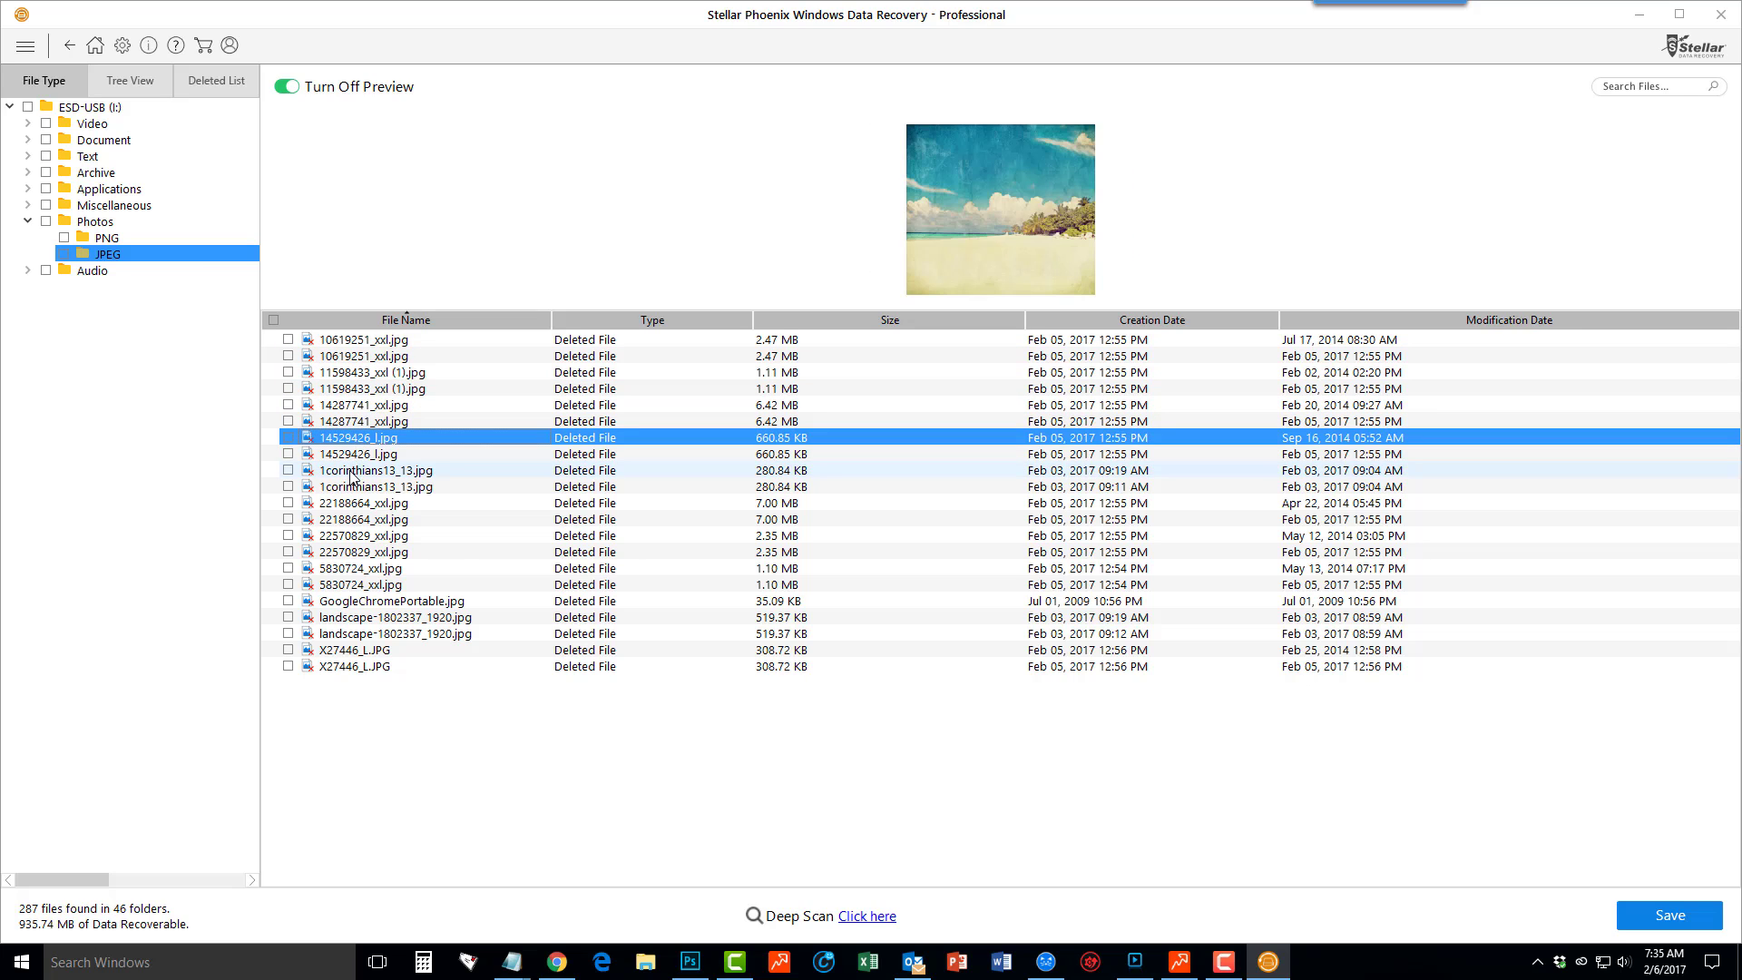
{"action": "left_click", "coordinate": [354, 471]}
{"action": "left_click", "coordinate": [350, 503]}
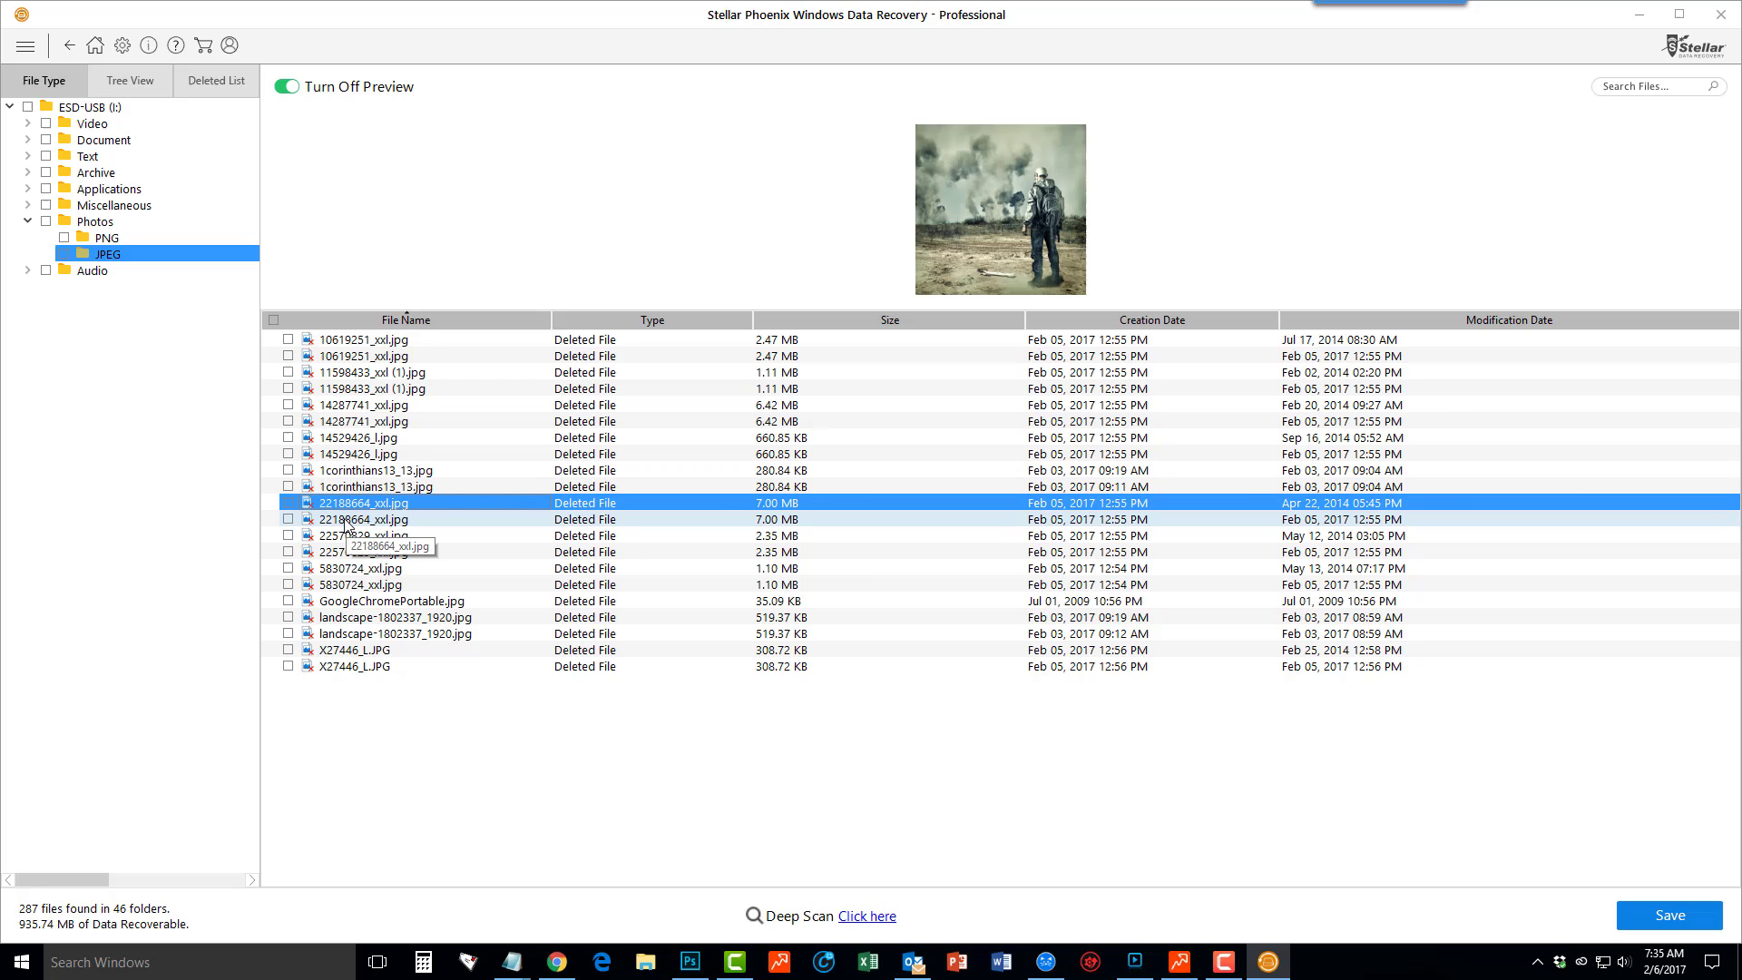
{"action": "left_click", "coordinate": [345, 520]}
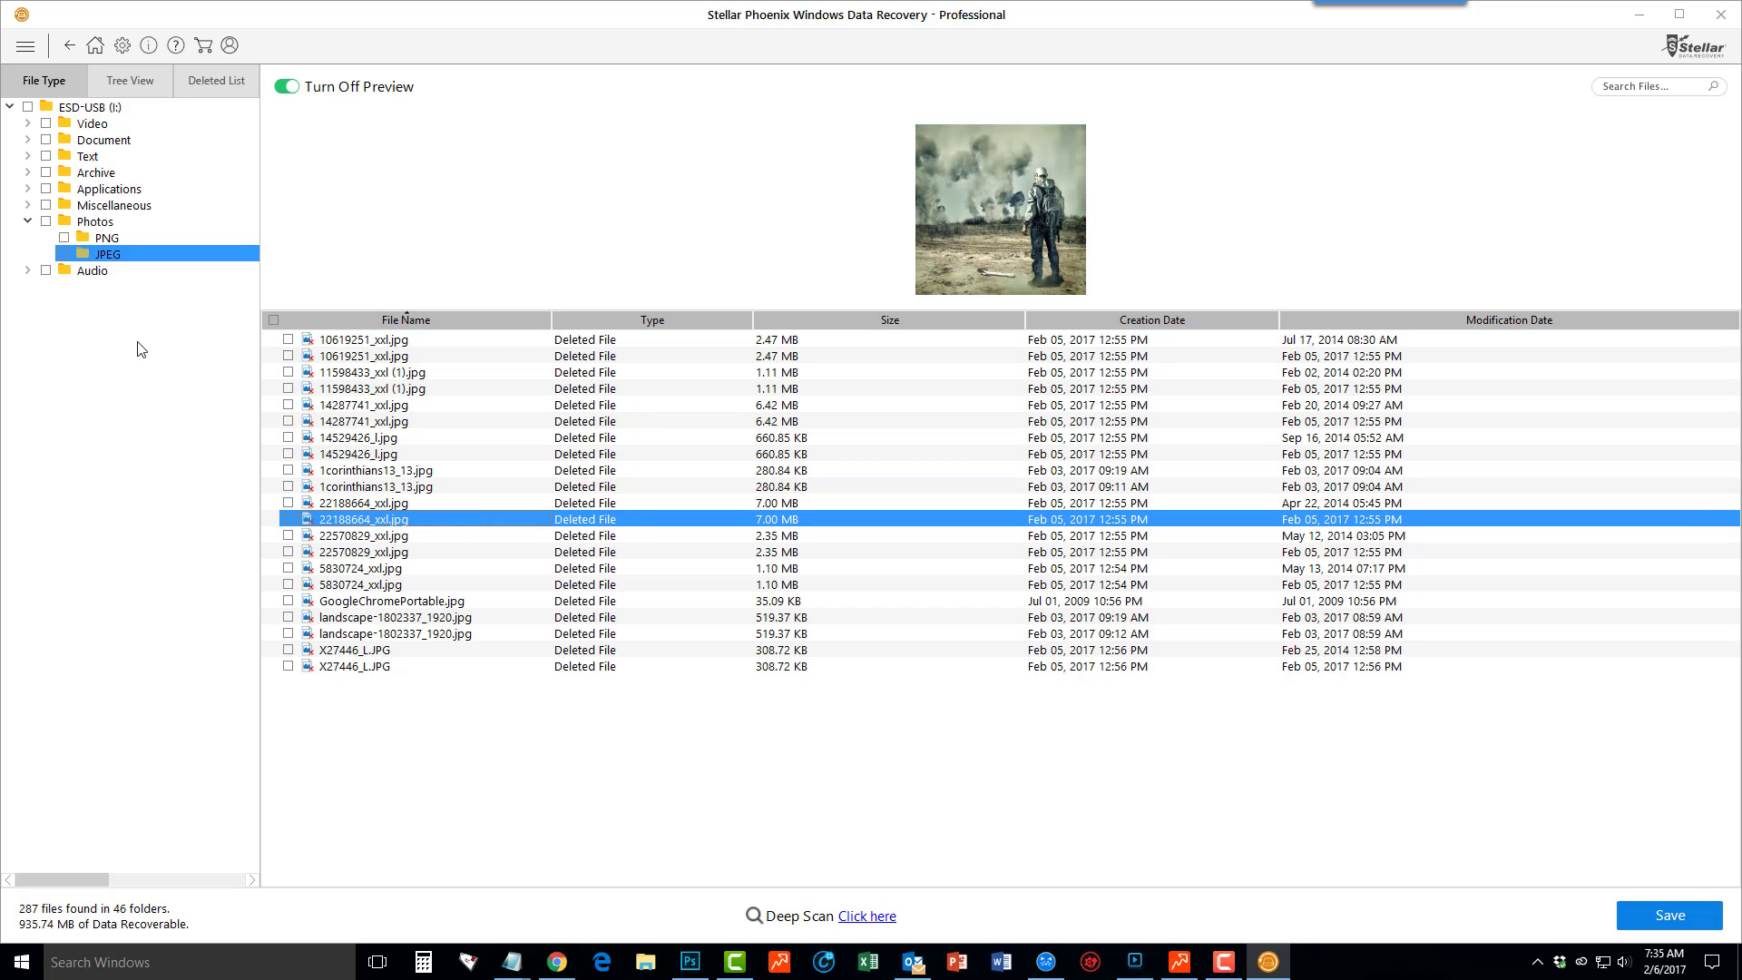
Mark all 21 JPEG files (44.44 MB) for recovery using the JPEG folder checkbox
{"action": "left_click", "coordinate": [288, 340]}
{"action": "left_click", "coordinate": [288, 356]}
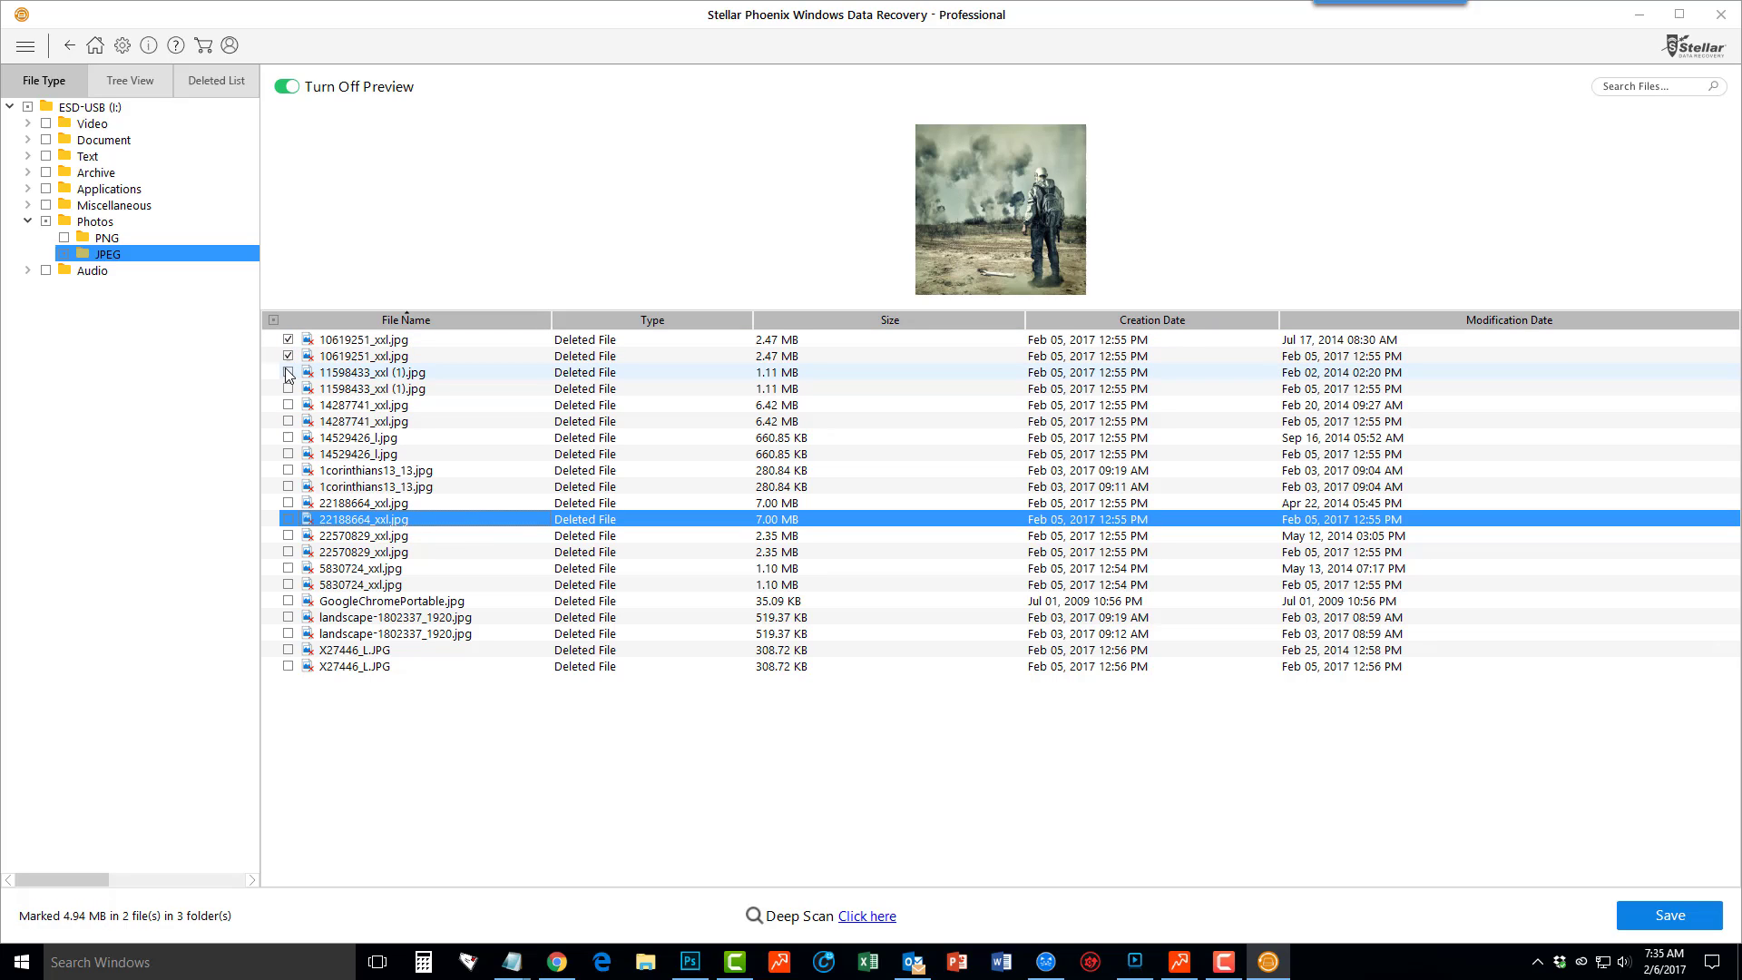
{"action": "left_click", "coordinate": [288, 372]}
{"action": "left_click", "coordinate": [288, 389]}
{"action": "left_click", "coordinate": [288, 388]}
{"action": "left_click", "coordinate": [287, 372]}
{"action": "left_click", "coordinate": [287, 355]}
{"action": "left_click", "coordinate": [288, 339]}
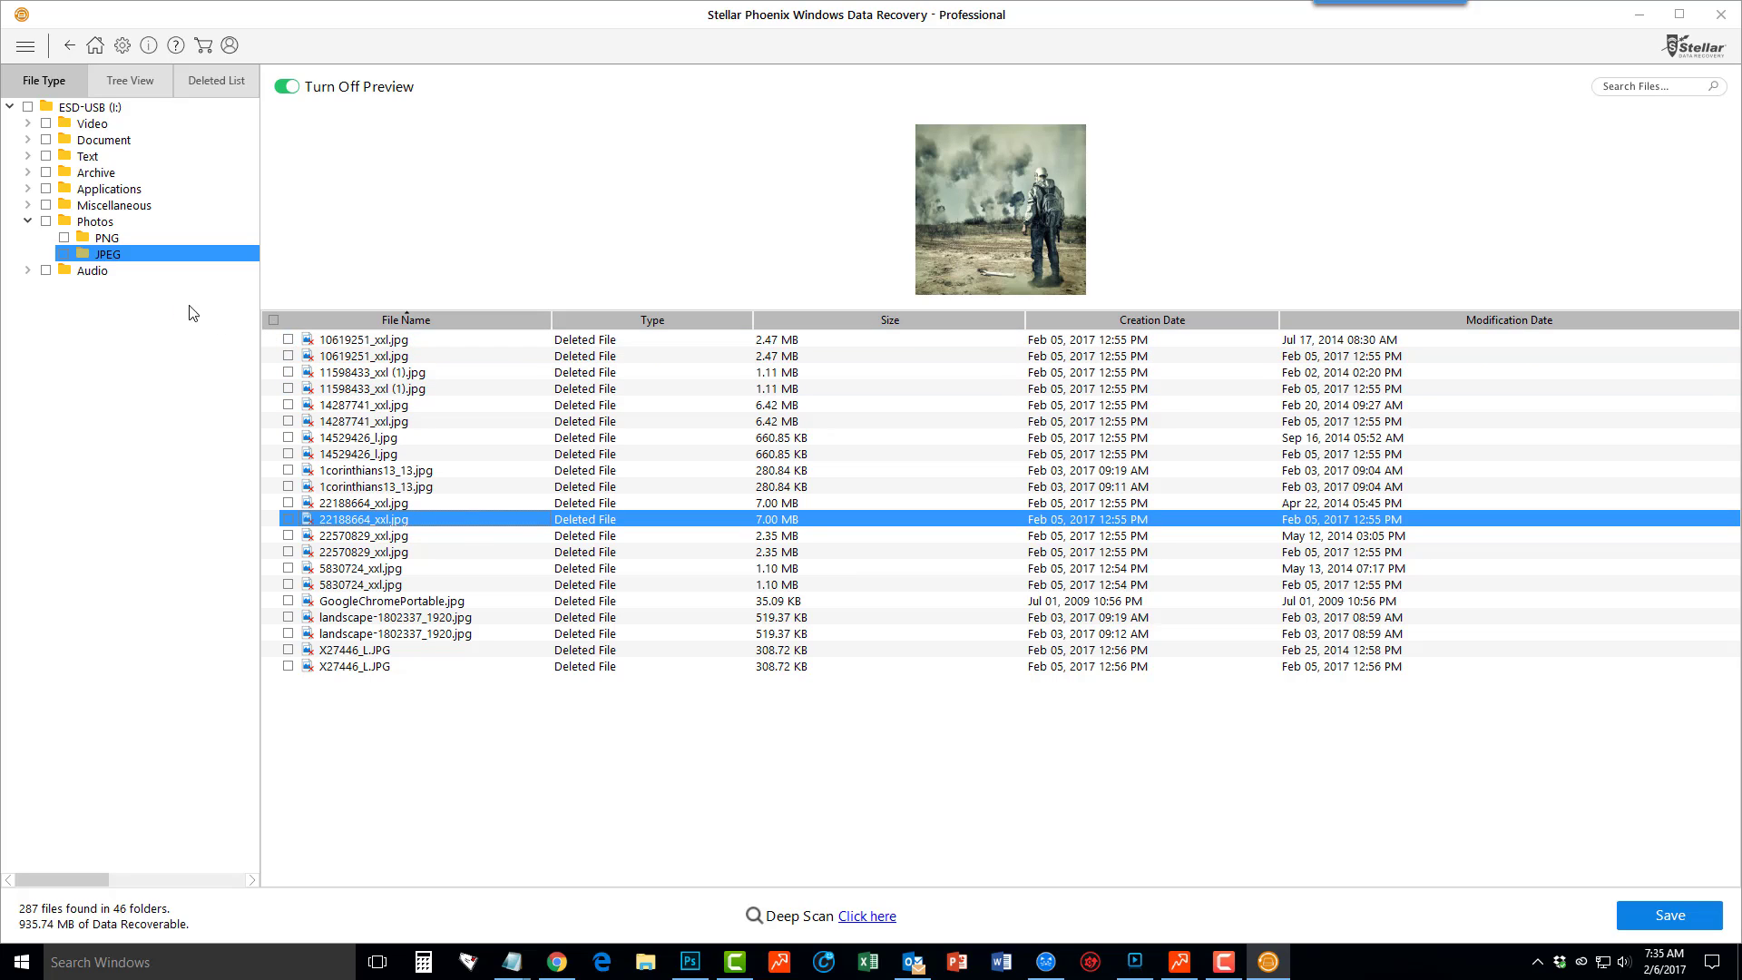
{"action": "left_click", "coordinate": [65, 255]}
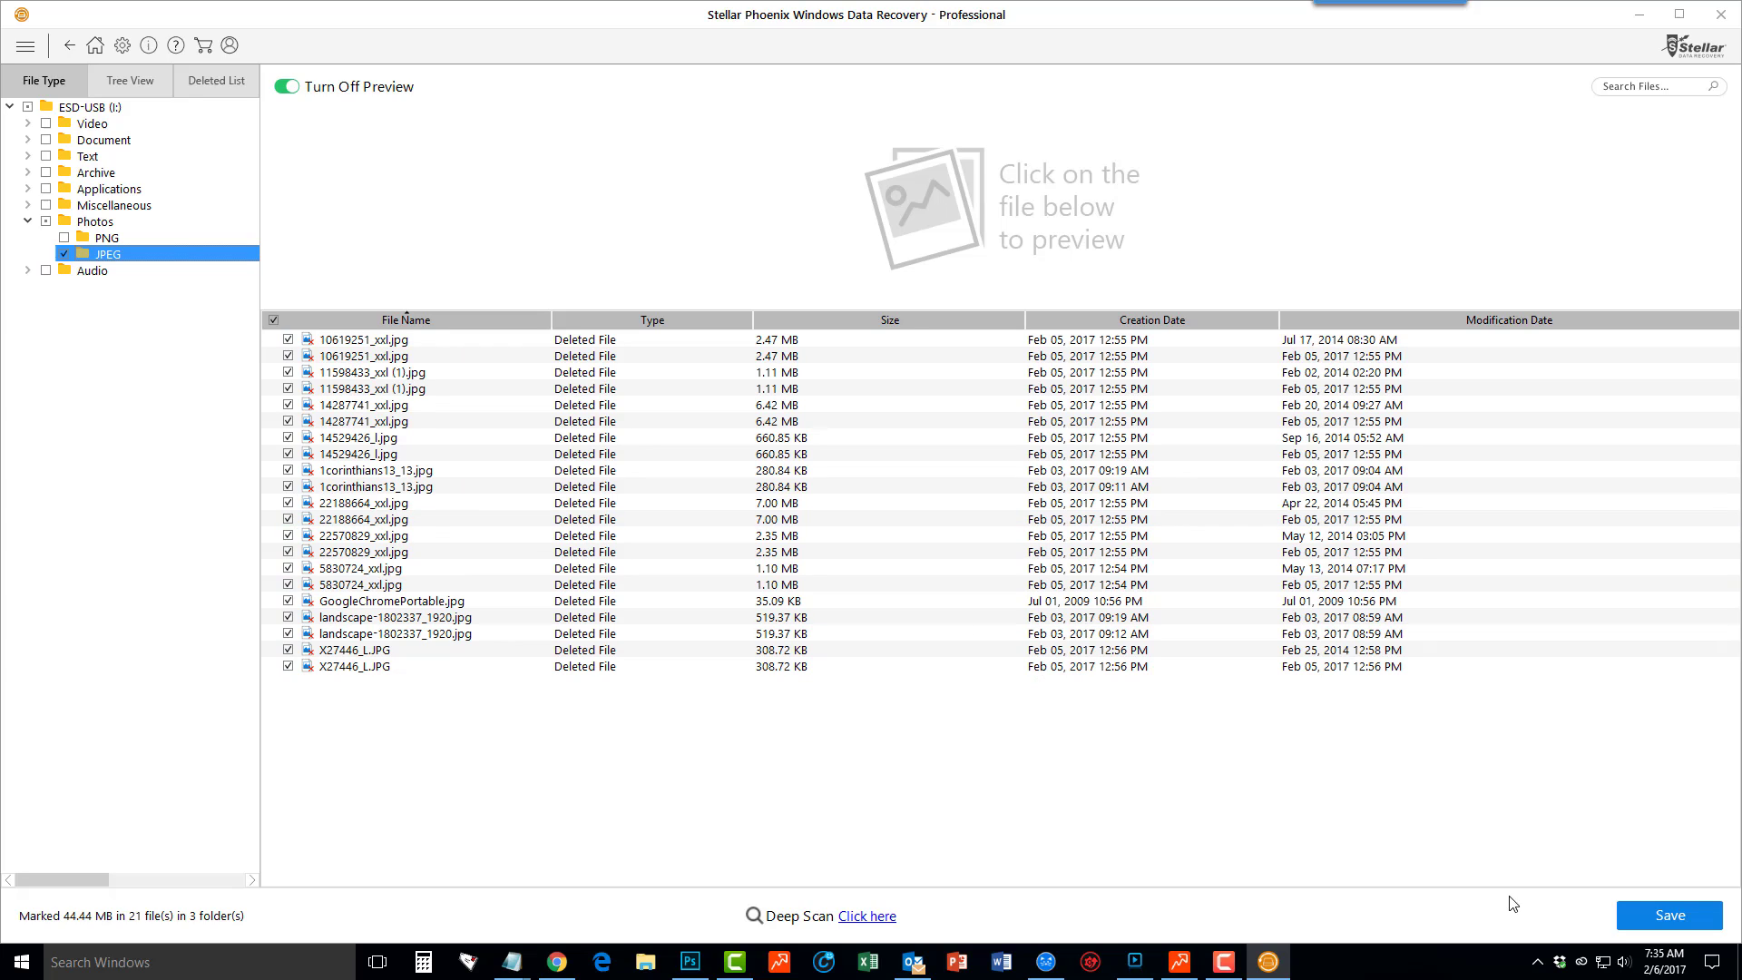
Save the marked JPEG photos, bringing up the free version's 1GB limit notice
{"action": "left_click", "coordinate": [1651, 914]}
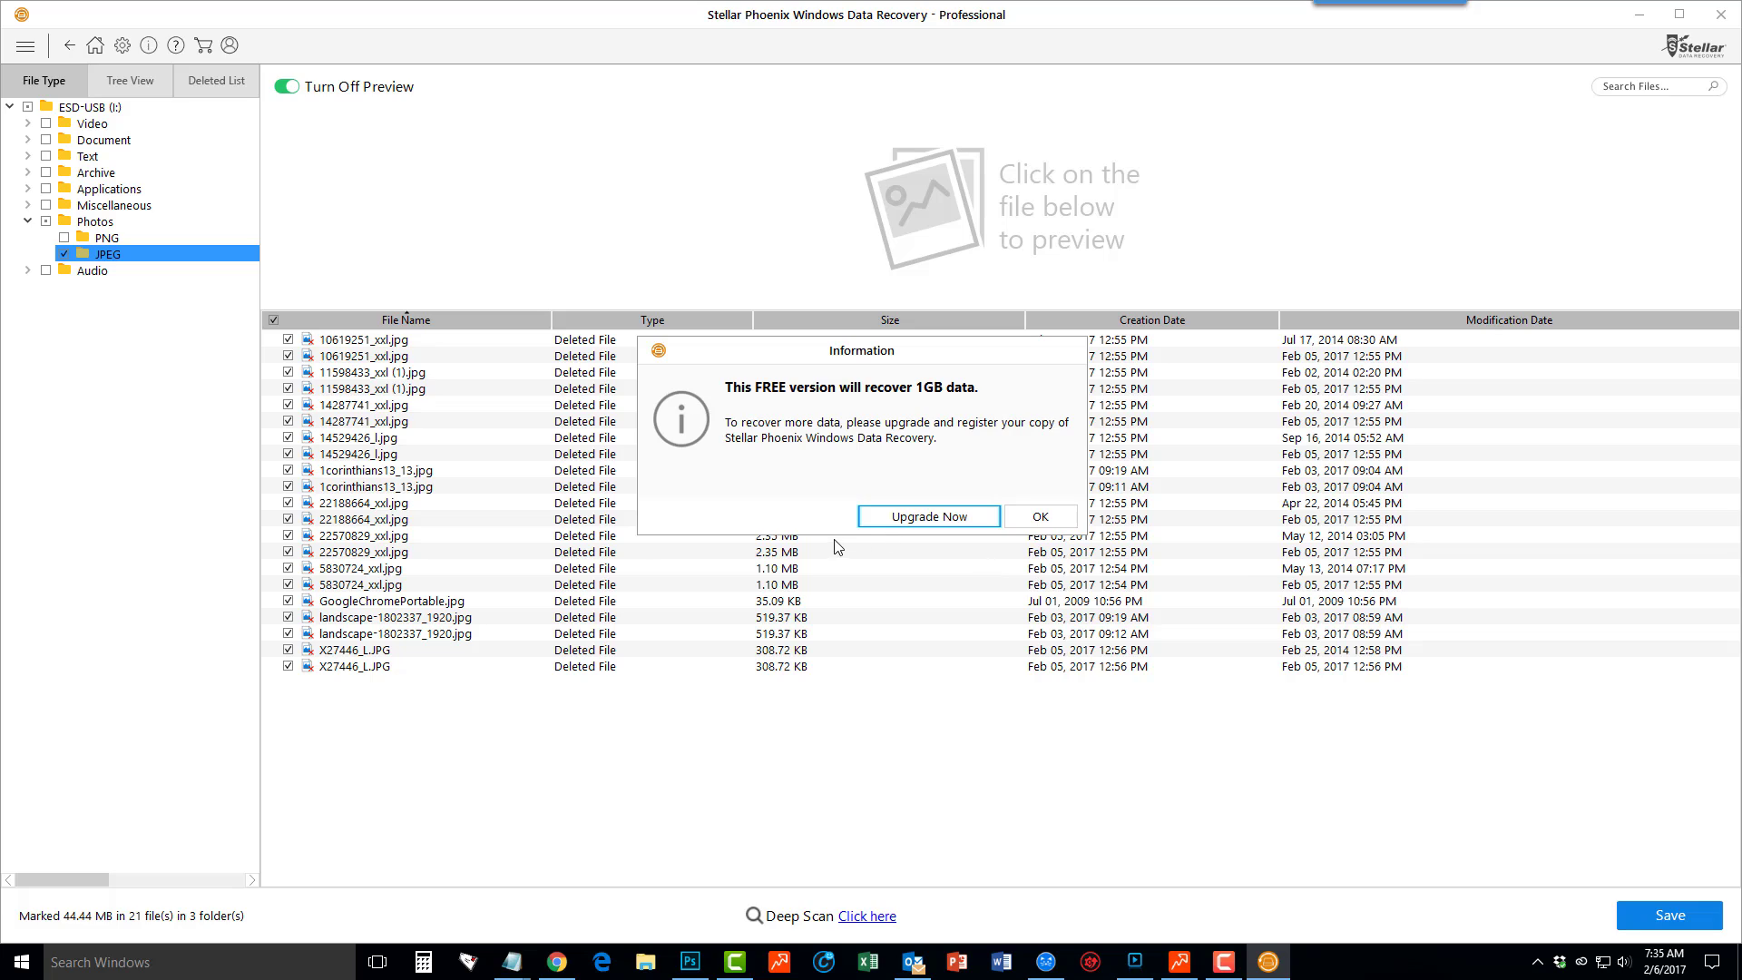